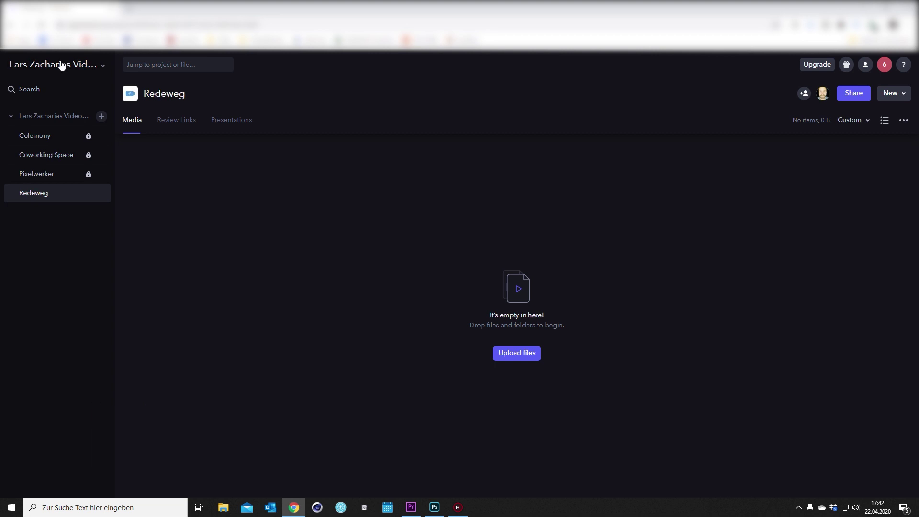
- Open the account settings' Branding page and scroll through team name, logo and email colours
click(61, 65)
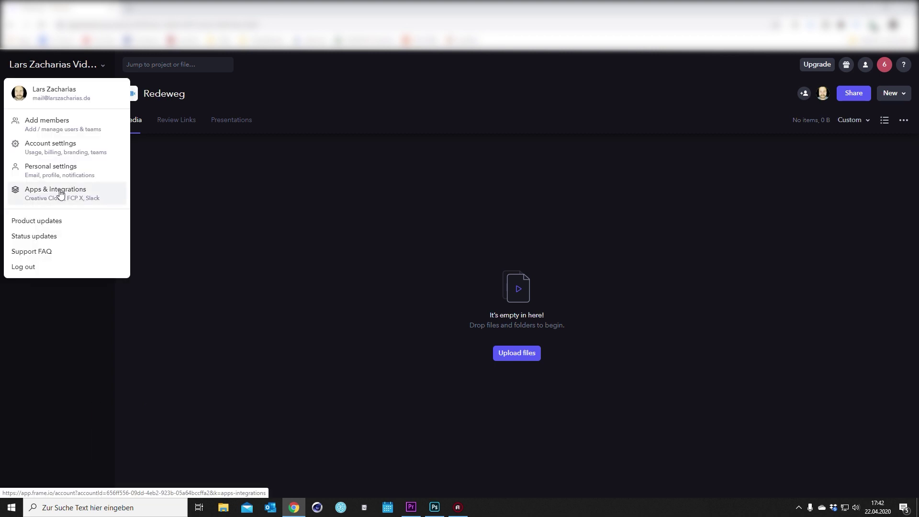
click(54, 126)
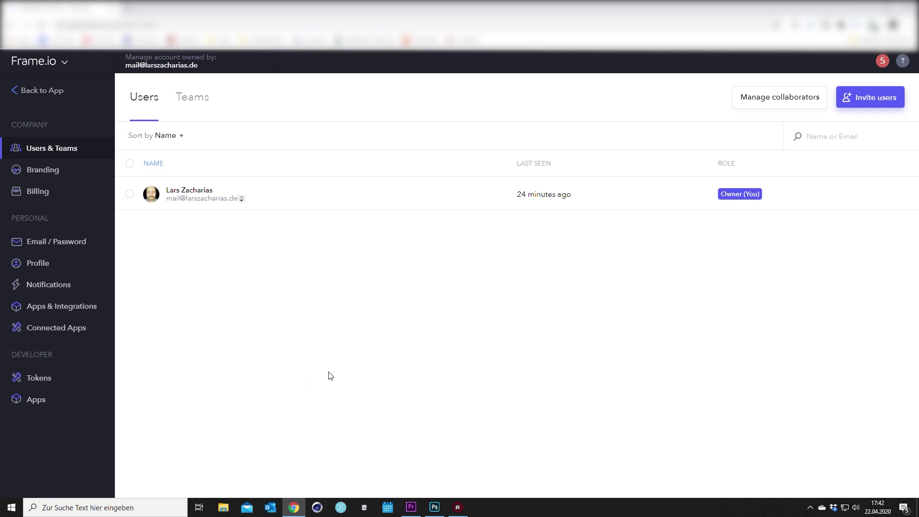
click(48, 172)
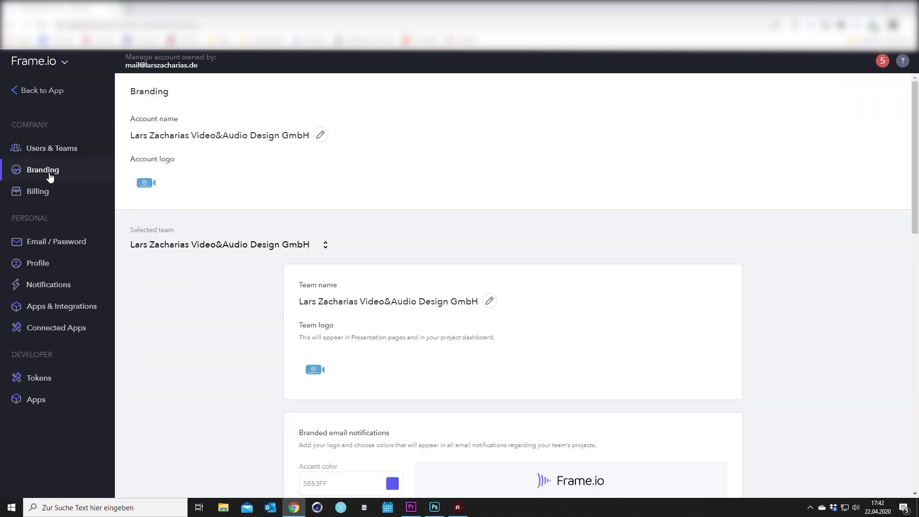
scroll(245, 431, down, 7)
scroll(244, 426, up, 6)
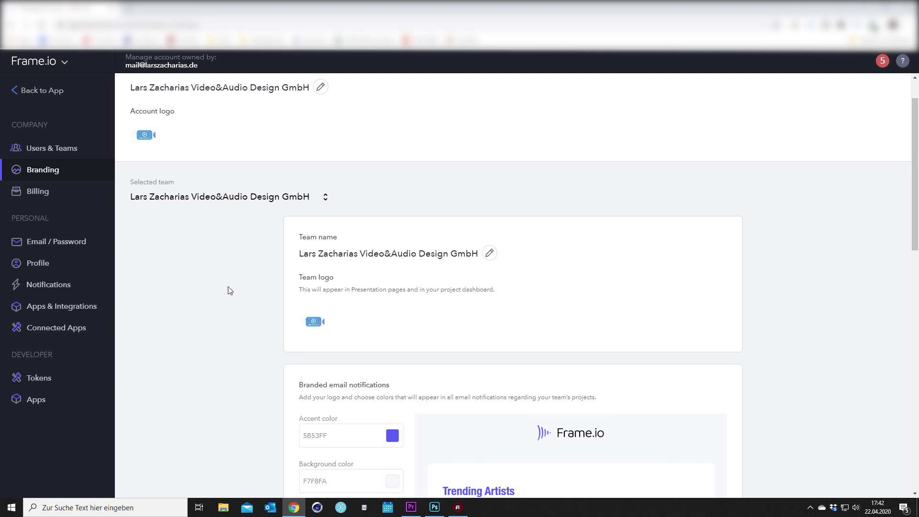
scroll(224, 358, down, 3)
scroll(222, 358, down, 3)
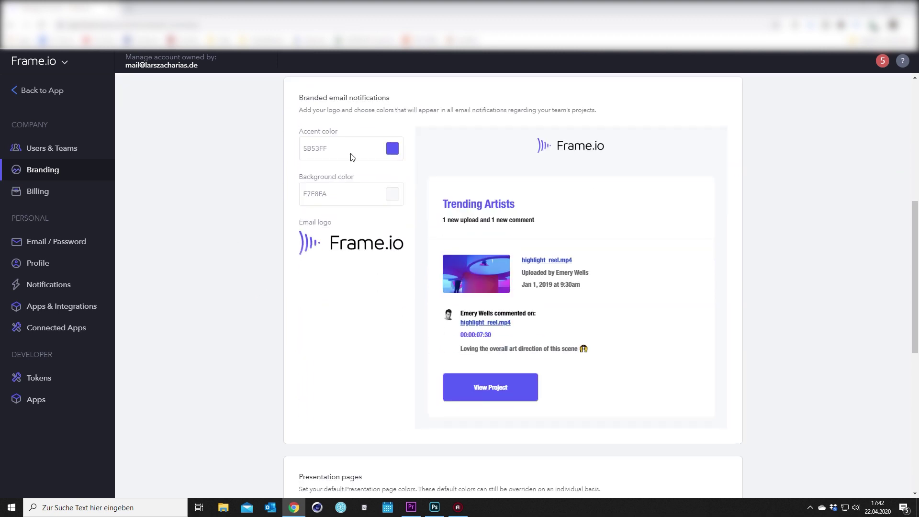
scroll(230, 388, down, 4)
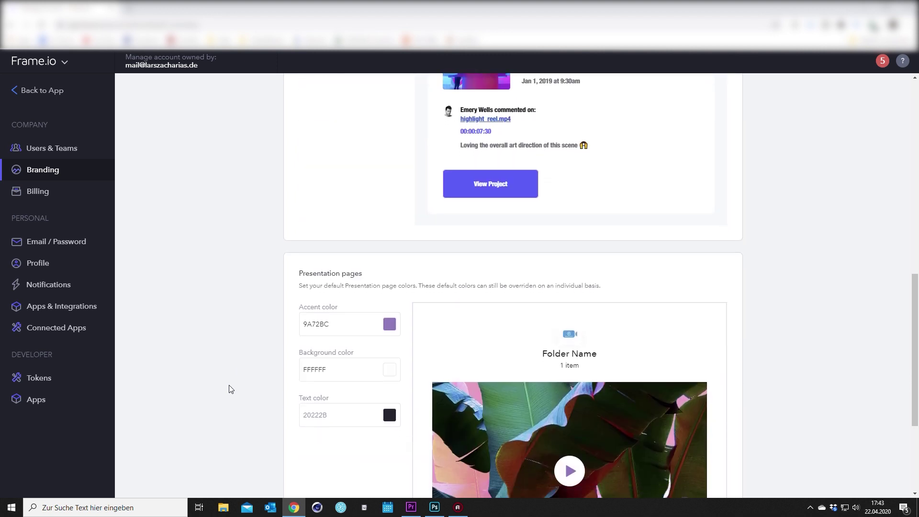
scroll(230, 389, down, 4)
scroll(231, 389, up, 3)
scroll(230, 389, up, 5)
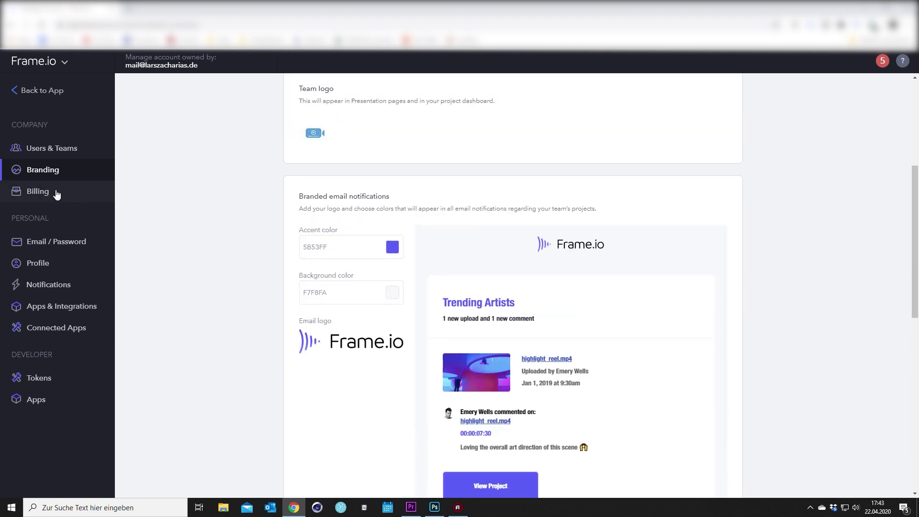
- Look over Billing and Profile, then show the Email Frequency options under Notifications
click(48, 193)
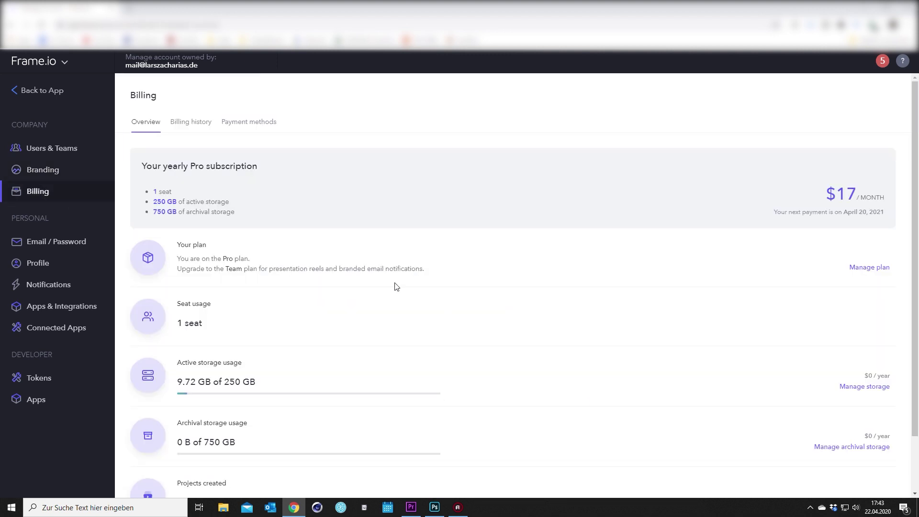
scroll(329, 404, down, 3)
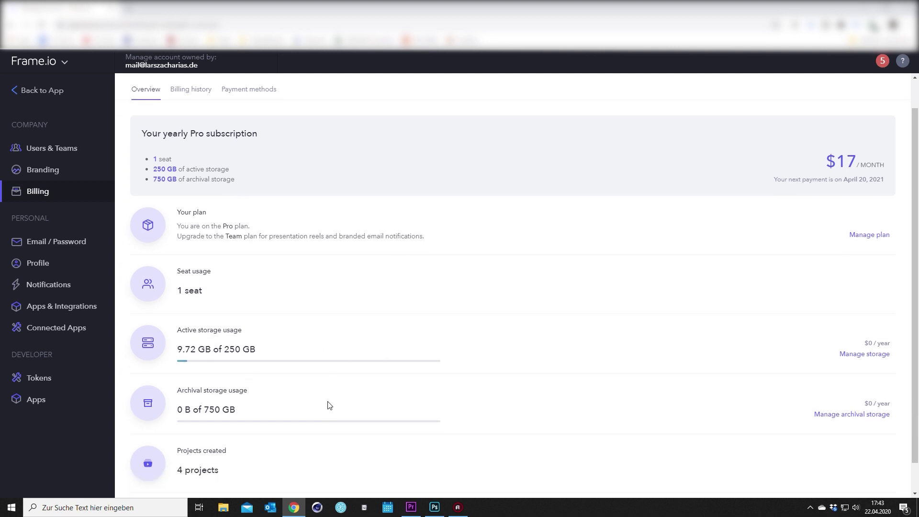
scroll(472, 381, up, 3)
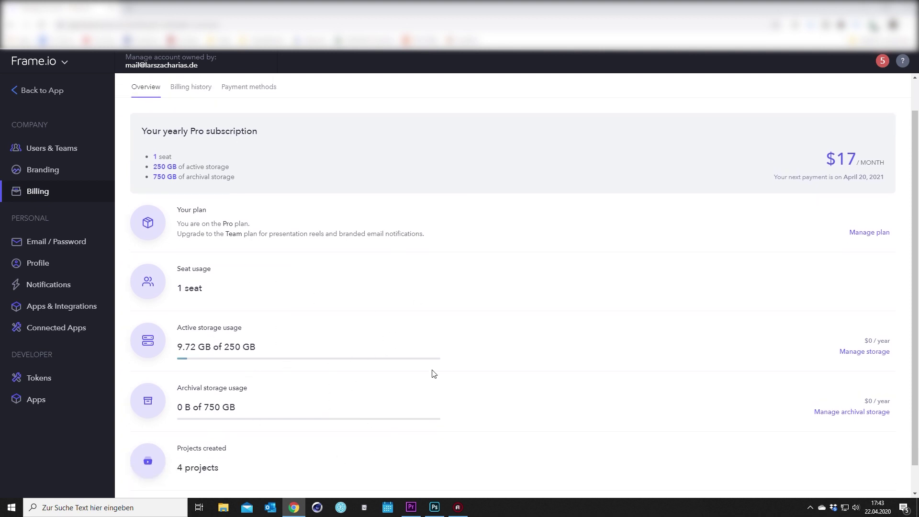
scroll(262, 237, down, 1)
click(52, 264)
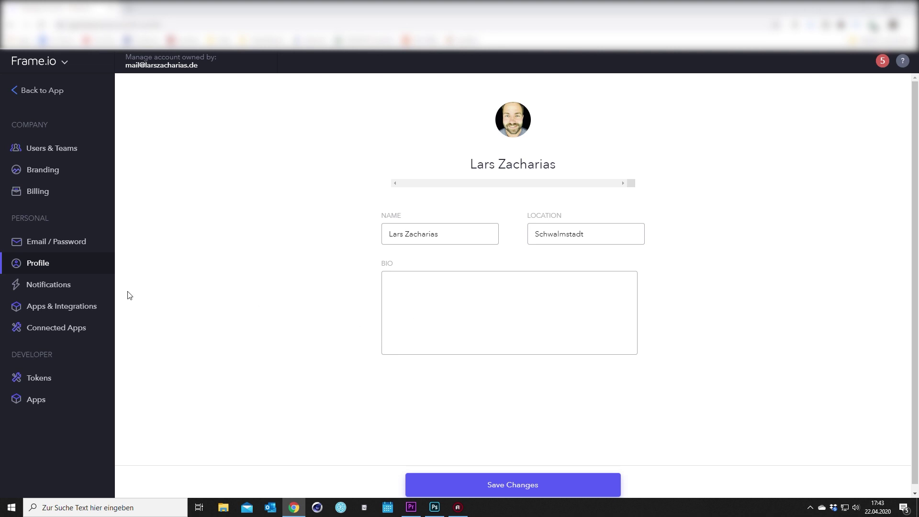
click(714, 226)
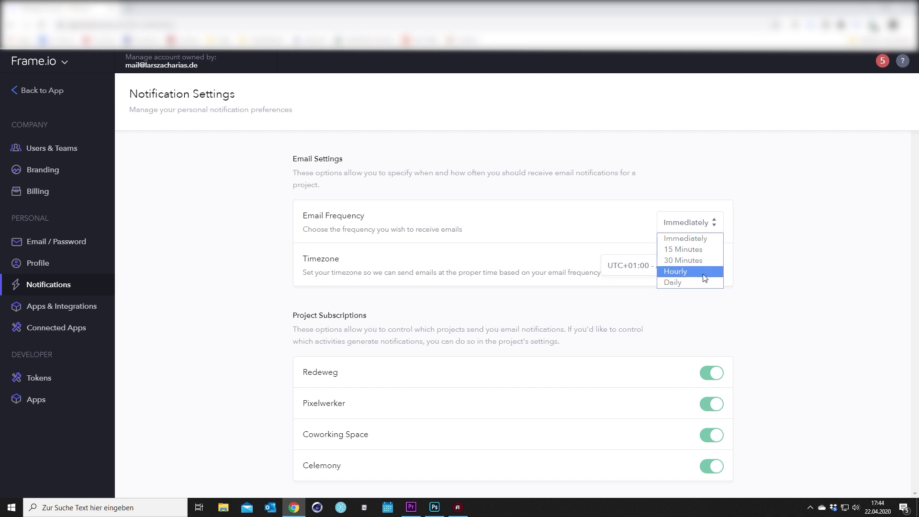
- Close the Email Frequency list, keeping it set to Immediately
click(785, 300)
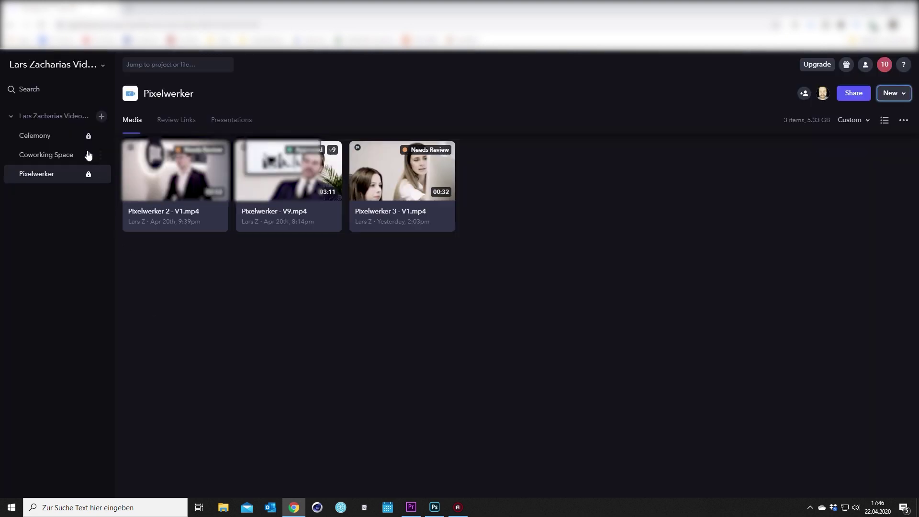
- Create a new private project named Redeweg with all email notifications on
click(101, 117)
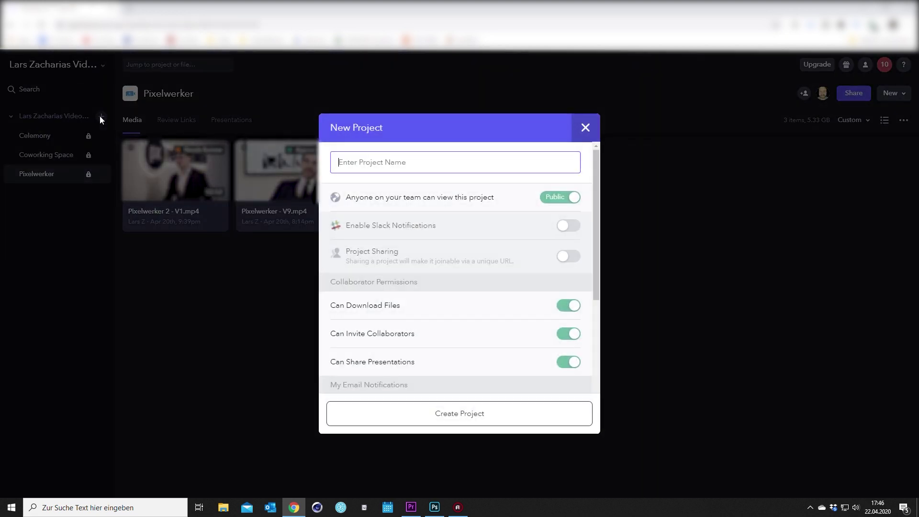
text(Redeweg)
click(575, 197)
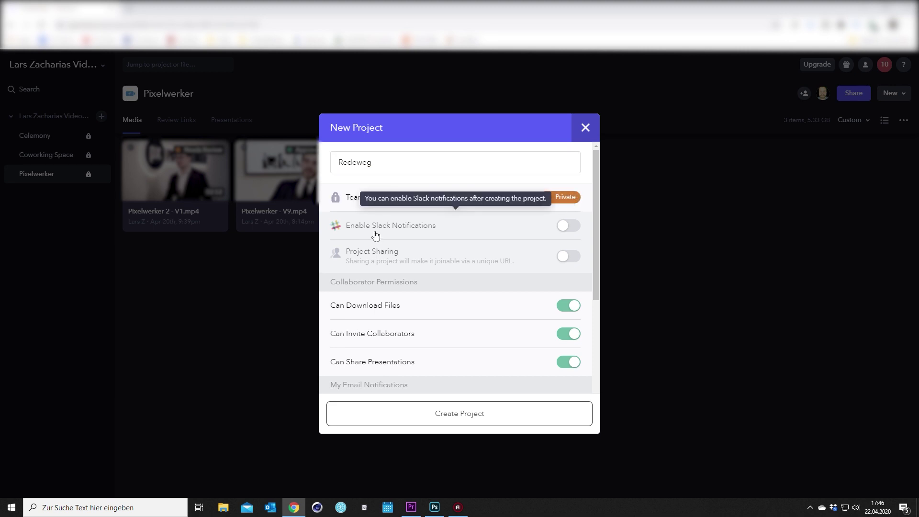
scroll(520, 232, down, 2)
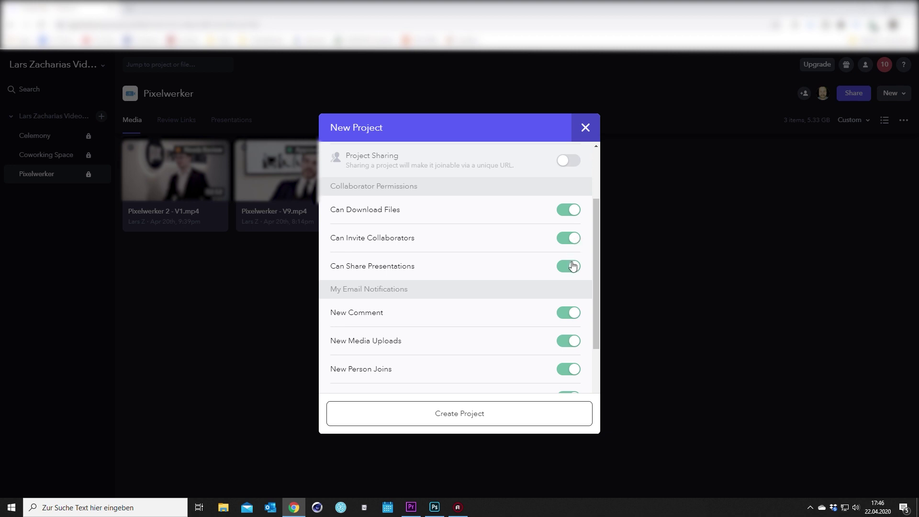
scroll(574, 266, down, 3)
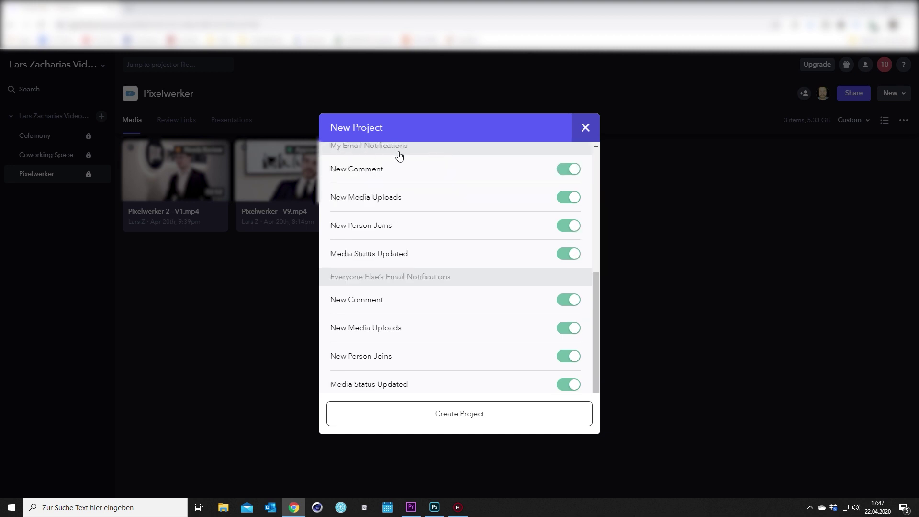
scroll(532, 181, down, 1)
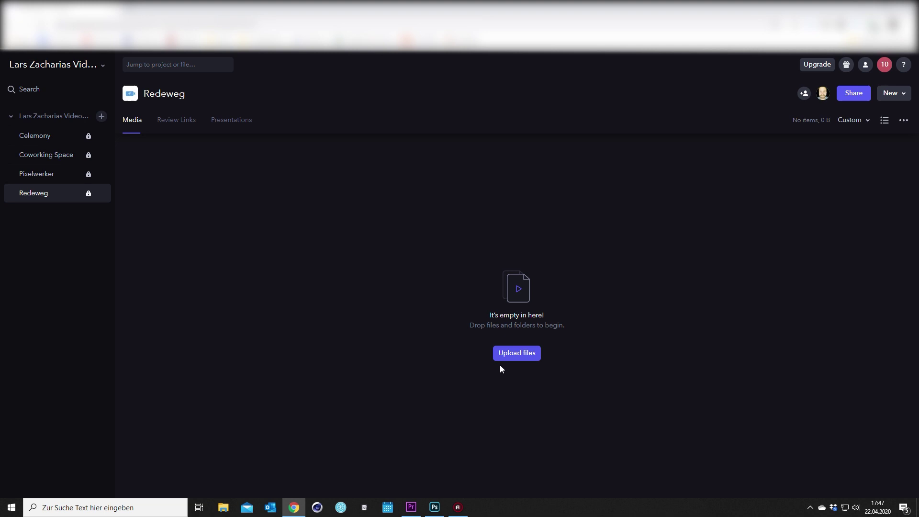
- In Premiere Pro, open the Frame.io panel via Fenster > Erweiterungen with the Redeweg sequence active
mouse_move(411, 507)
click(454, 467)
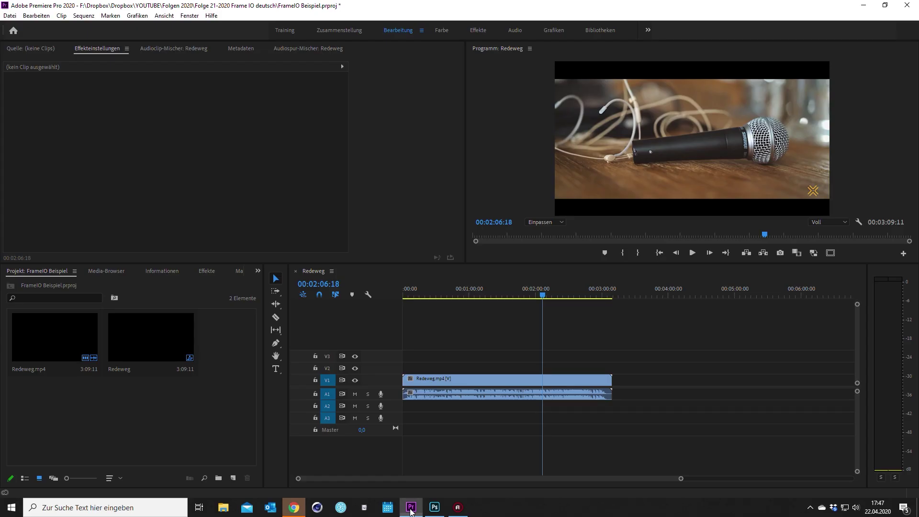
click(316, 272)
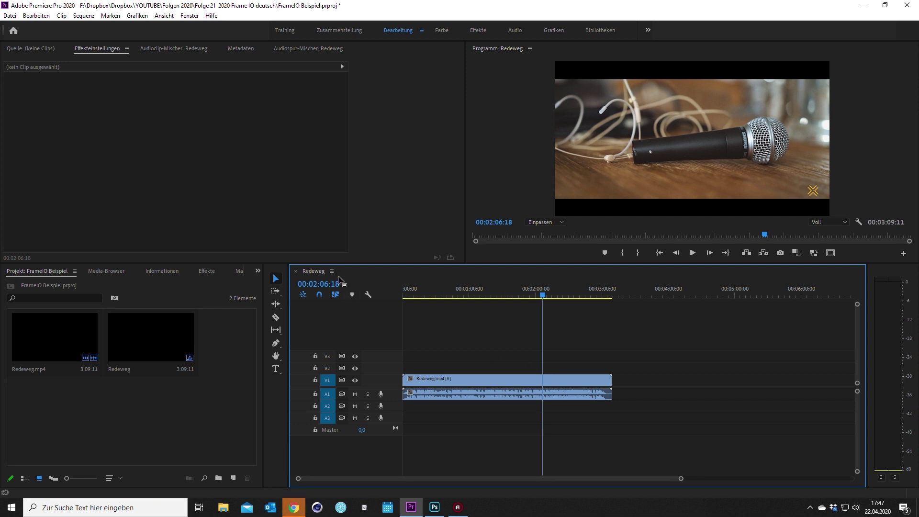
click(190, 16)
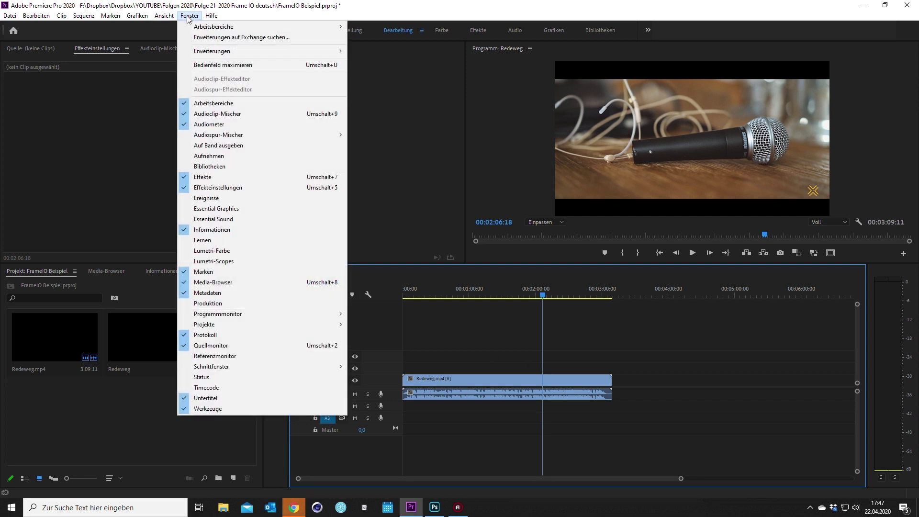
mouse_move(212, 50)
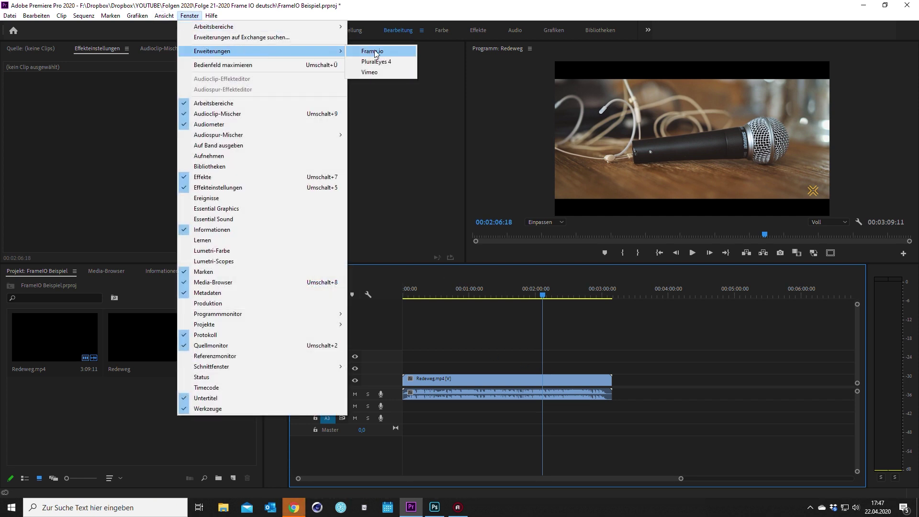
click(375, 52)
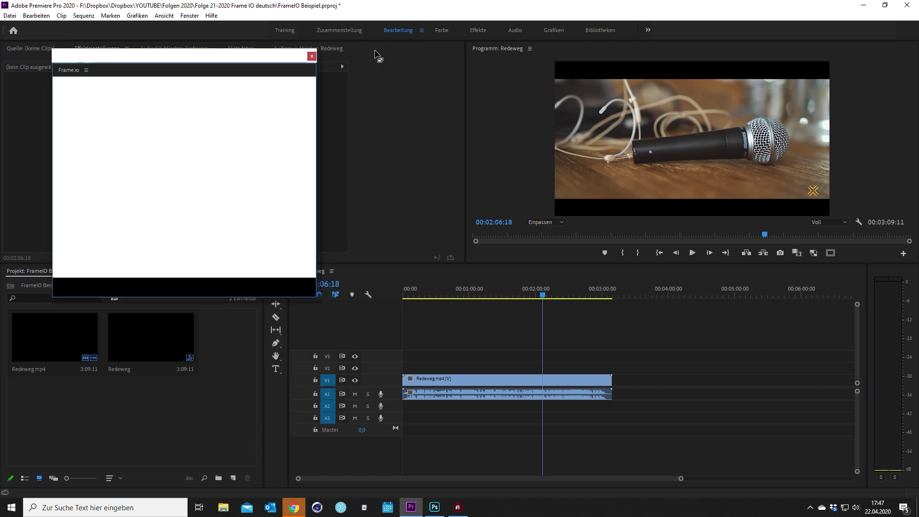
drag(183, 57, 747, 134)
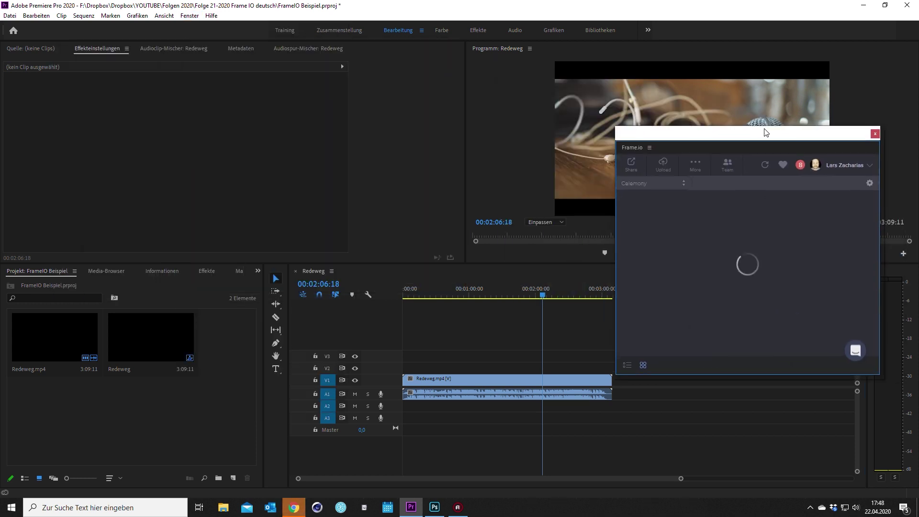
- Link the Frame.io panel to the Redeweg project and bring up the upload options
click(684, 185)
click(652, 256)
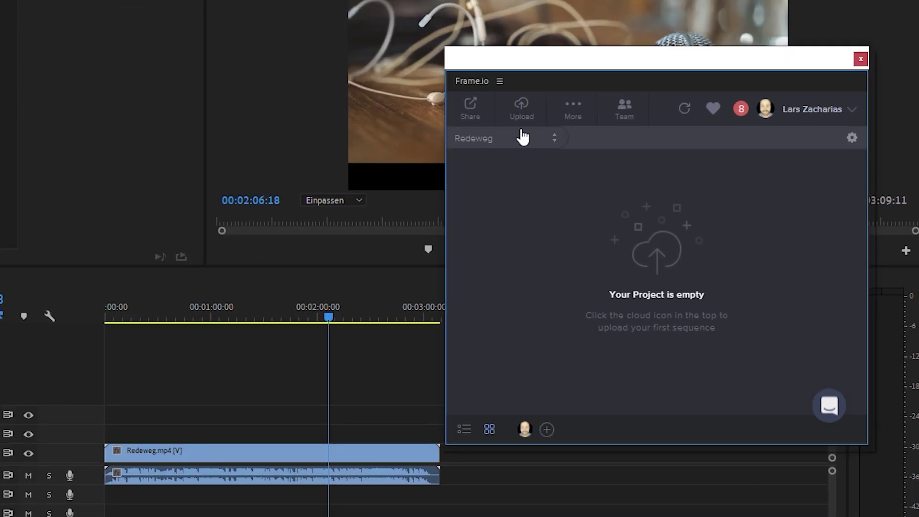
click(521, 107)
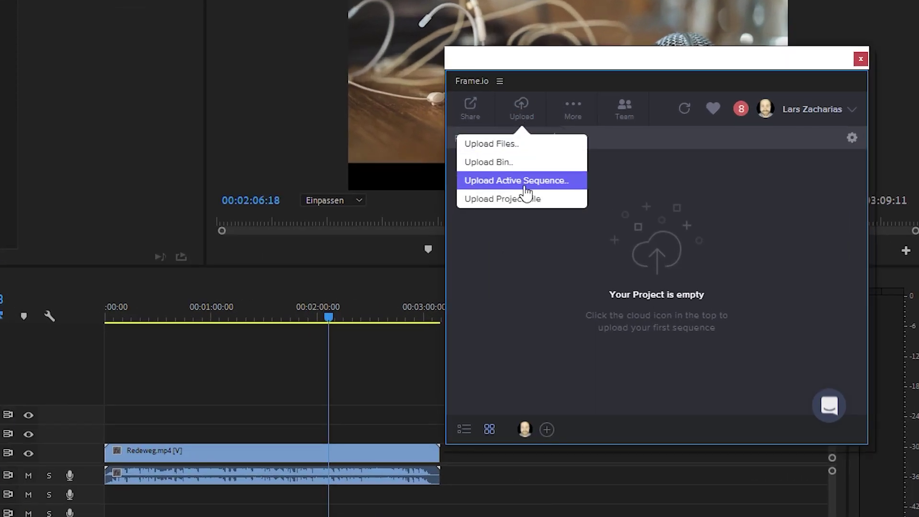
- Upload the active sequence using format H264 FHD.epr and range Whole Sequence, checking the render folder
click(555, 184)
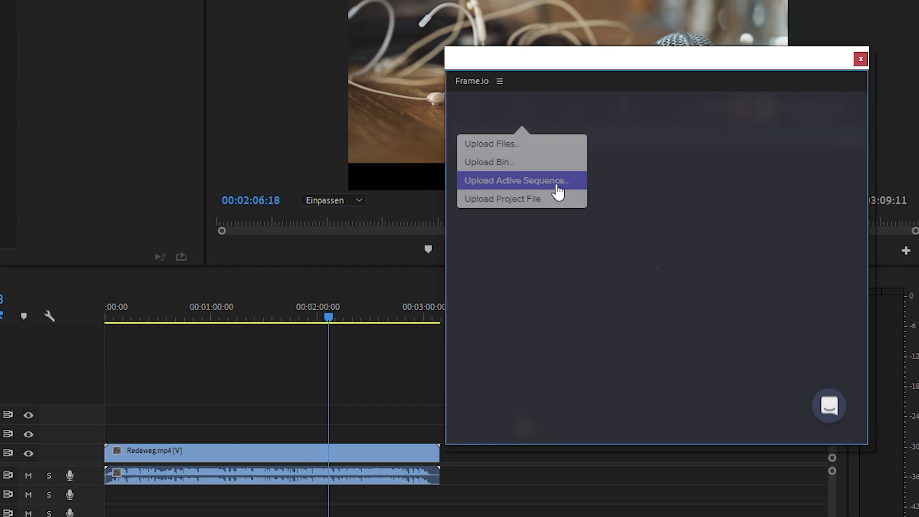
click(742, 212)
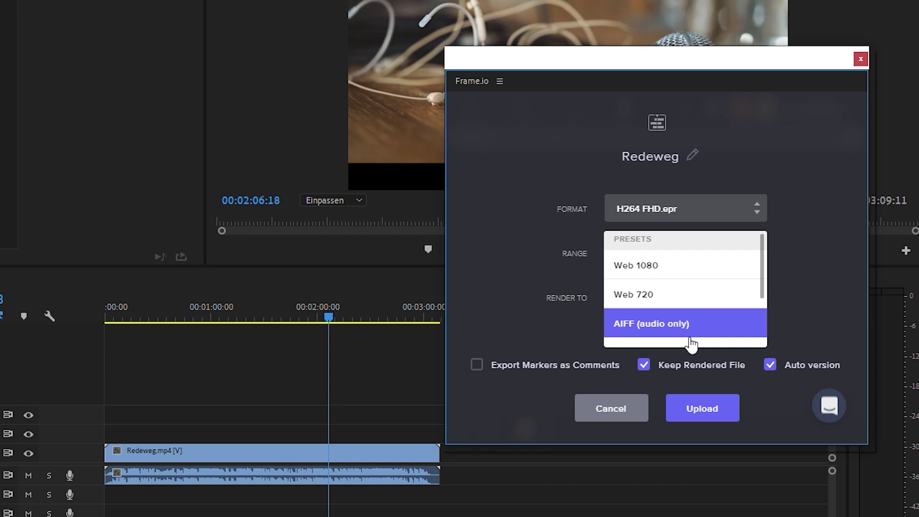
scroll(692, 344, down, 2)
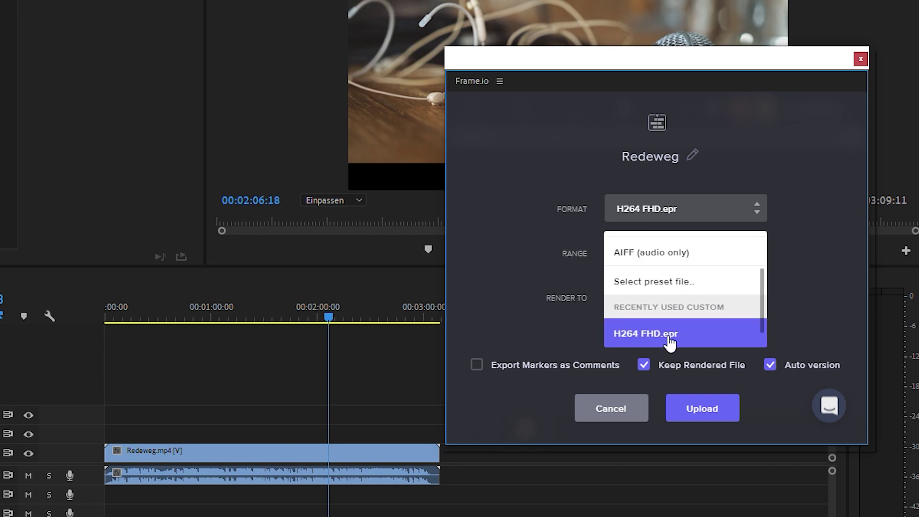
click(669, 337)
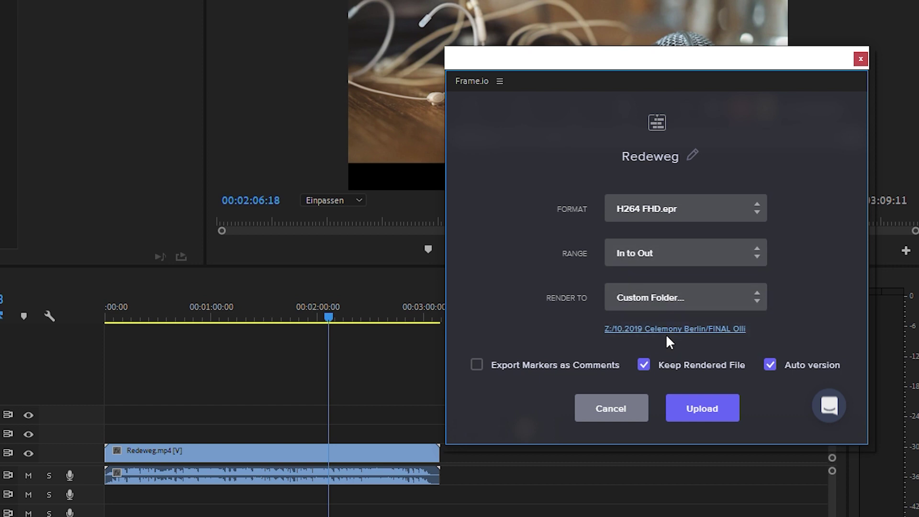
click(688, 263)
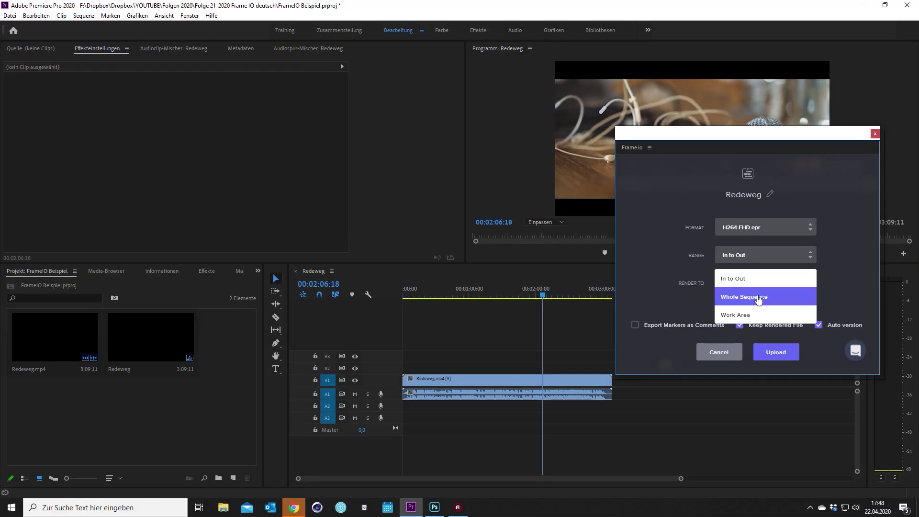
click(758, 299)
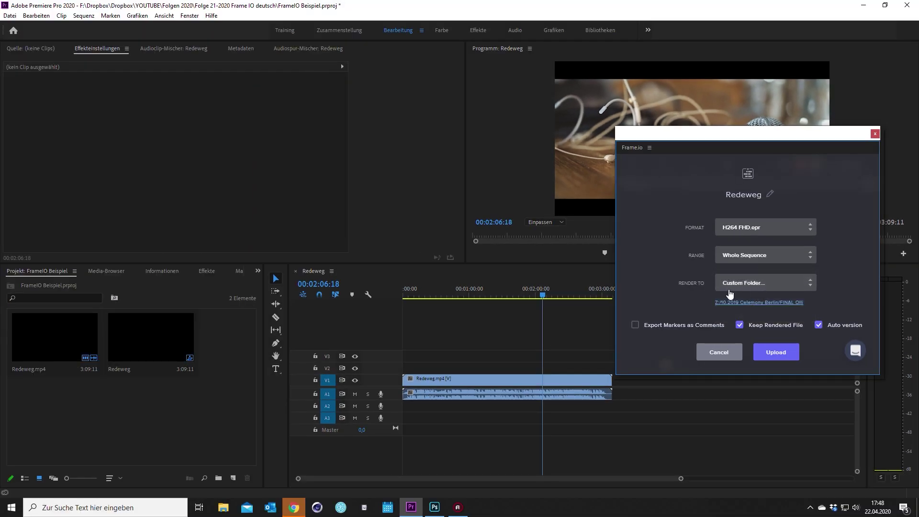
click(783, 301)
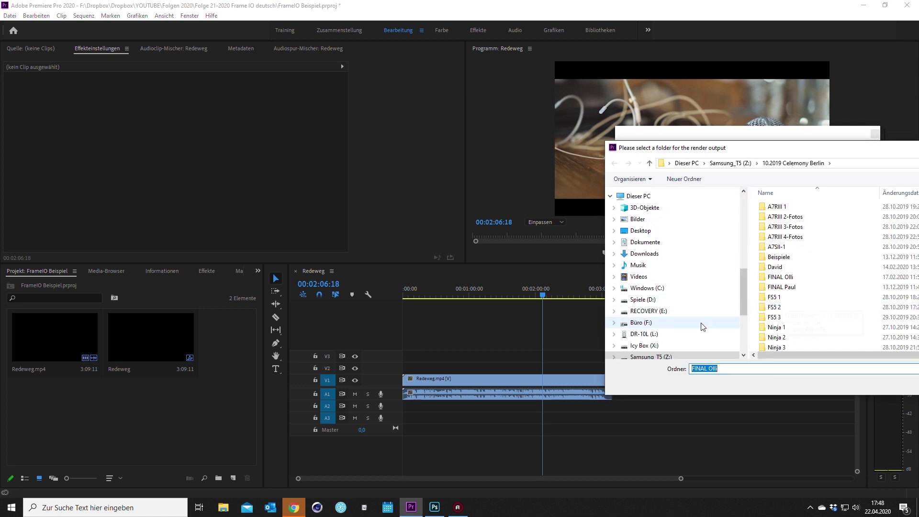
key(Escape)
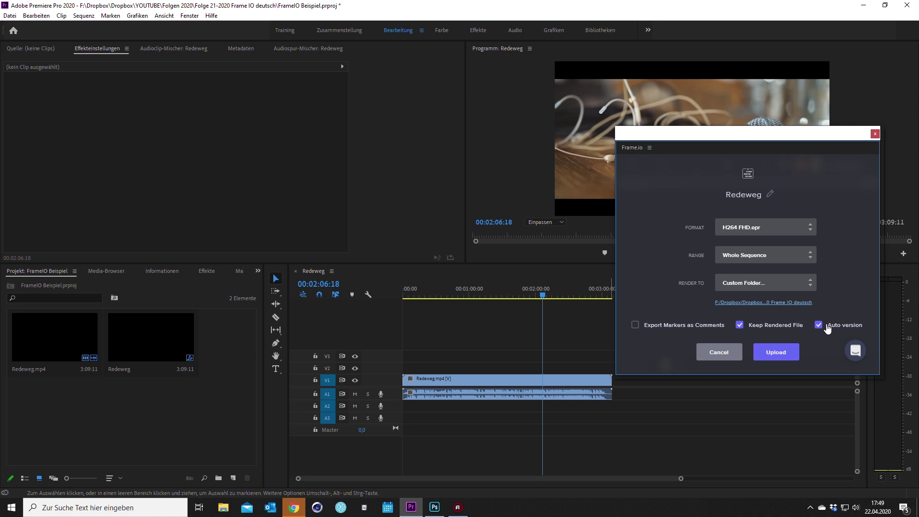
- Render and upload Redeweg, then open Redeweg.mp4 in the Frame.io panel player
click(780, 353)
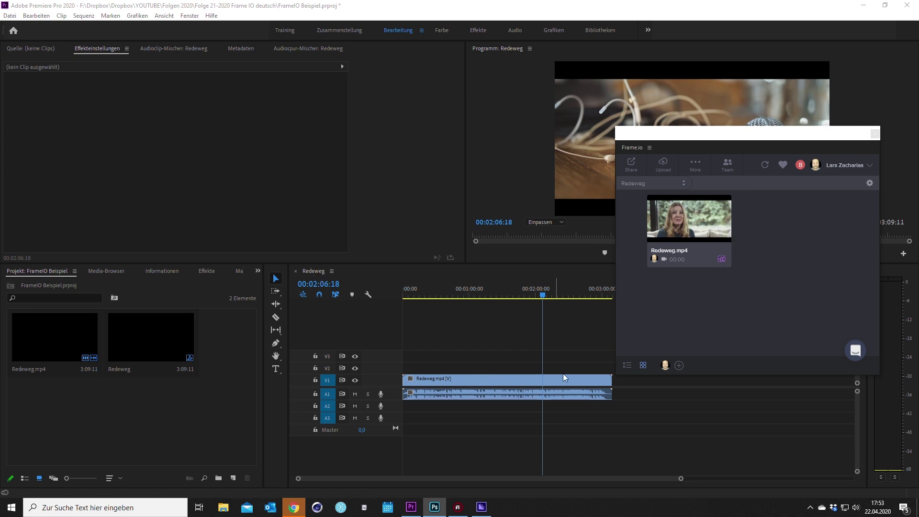
mouse_move(689, 217)
click(680, 221)
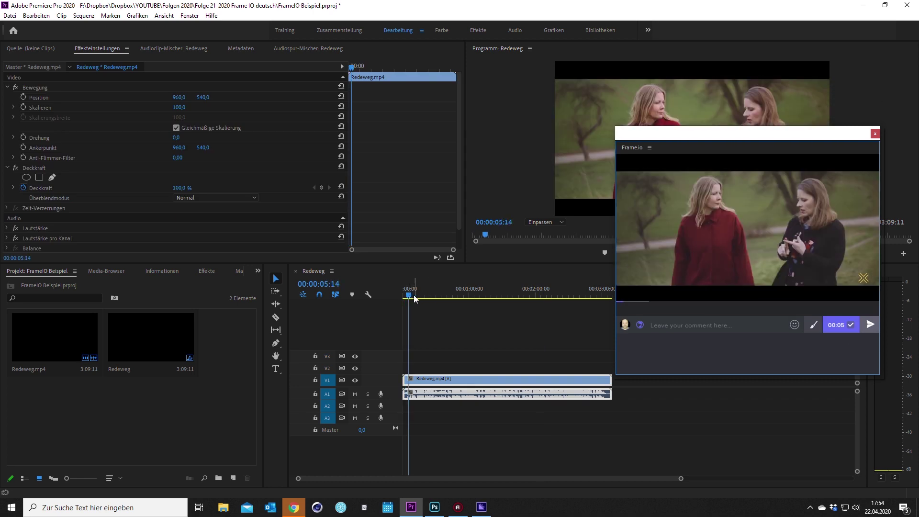
- Post the comment 'Das gefällt mir alles nicht' at 00:59 of Redeweg.mp4
mouse_move(747, 222)
drag(635, 296, 701, 305)
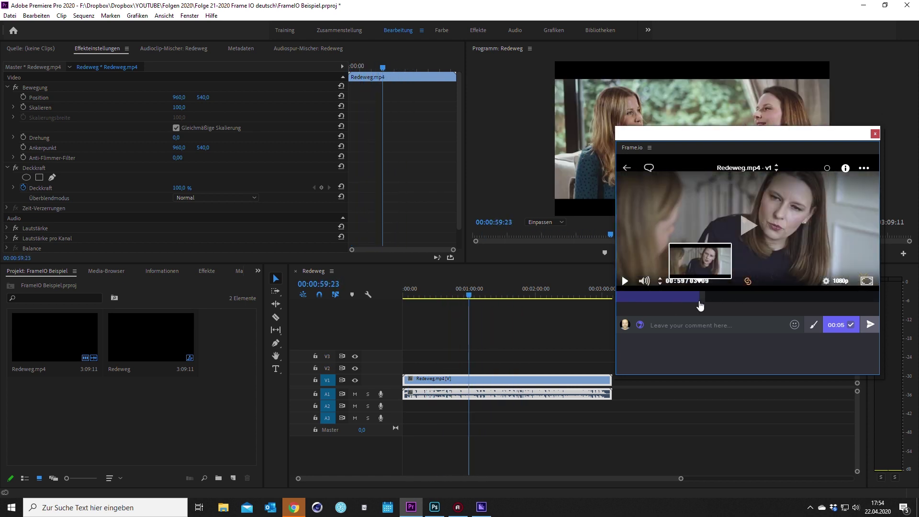
click(687, 326)
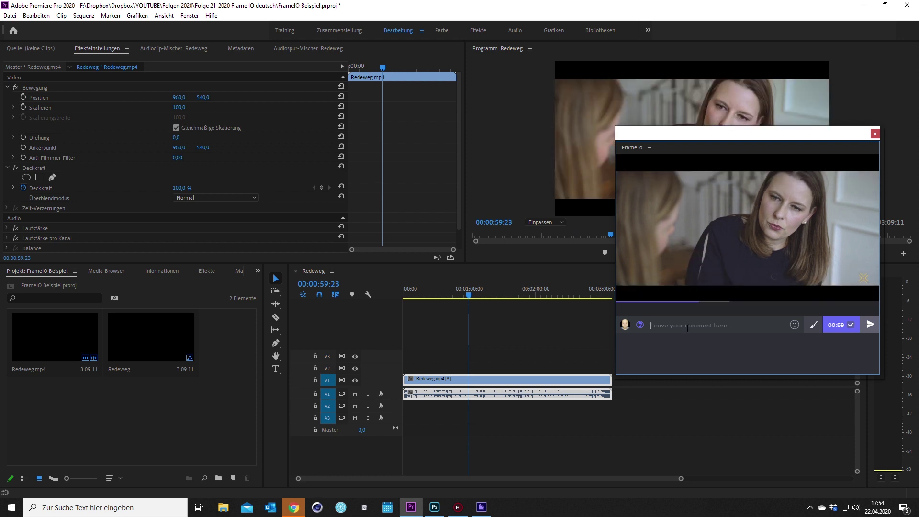
text(Das gefällt mir alles nicht)
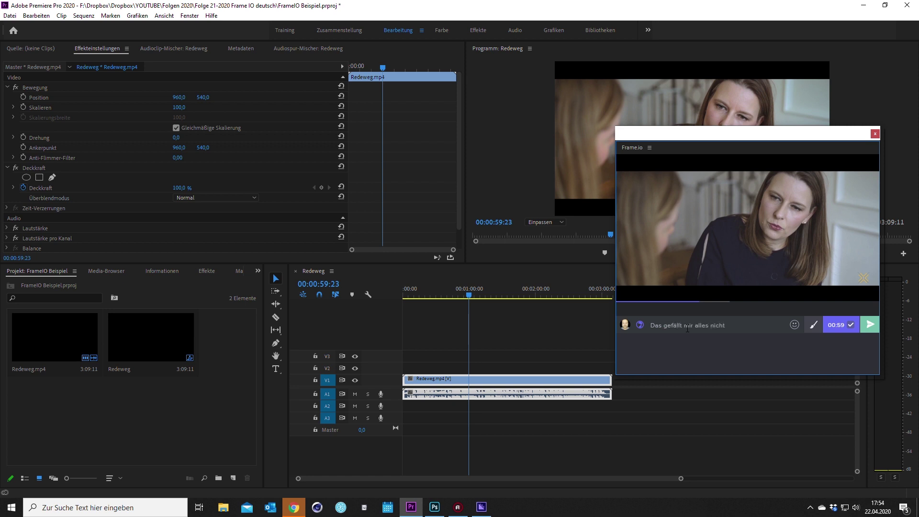
key(Return)
- Check the scenes at 00:33 and 00:59, then switch to Frame.io in Chrome
mouse_move(700, 310)
click(663, 301)
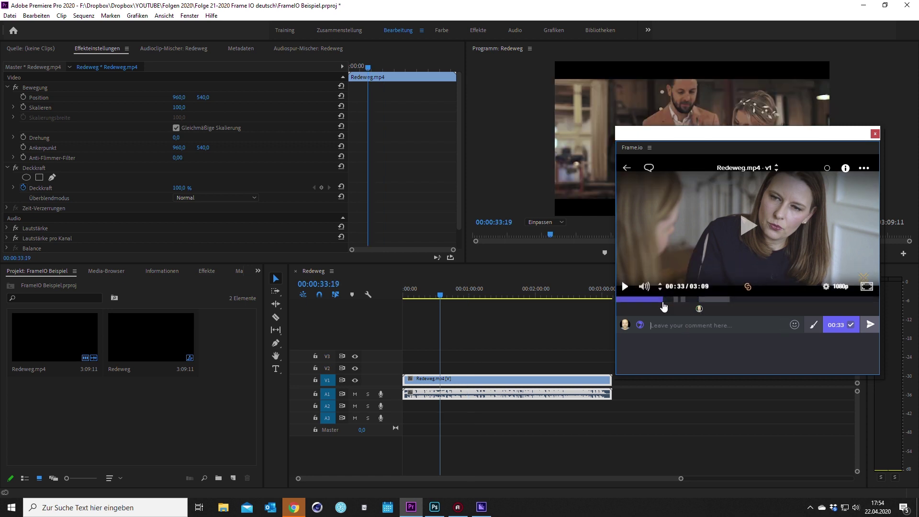
click(699, 309)
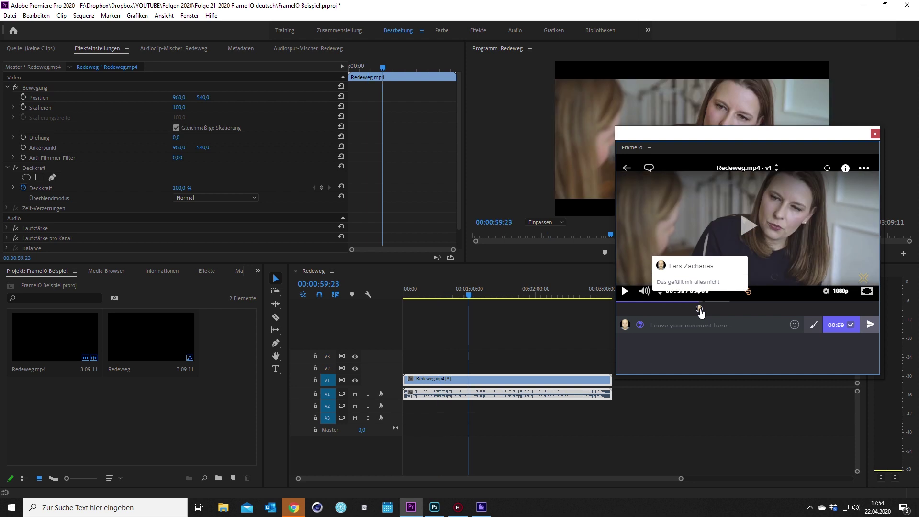
mouse_move(471, 394)
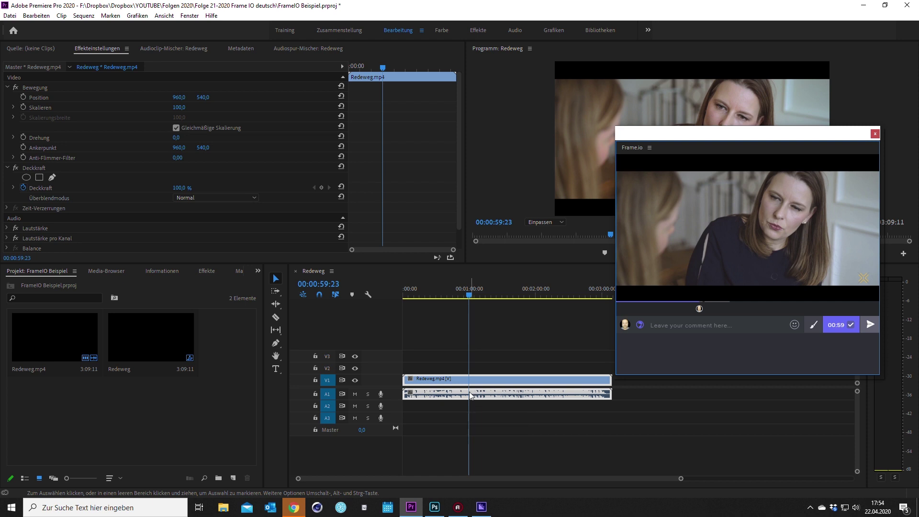
click(295, 507)
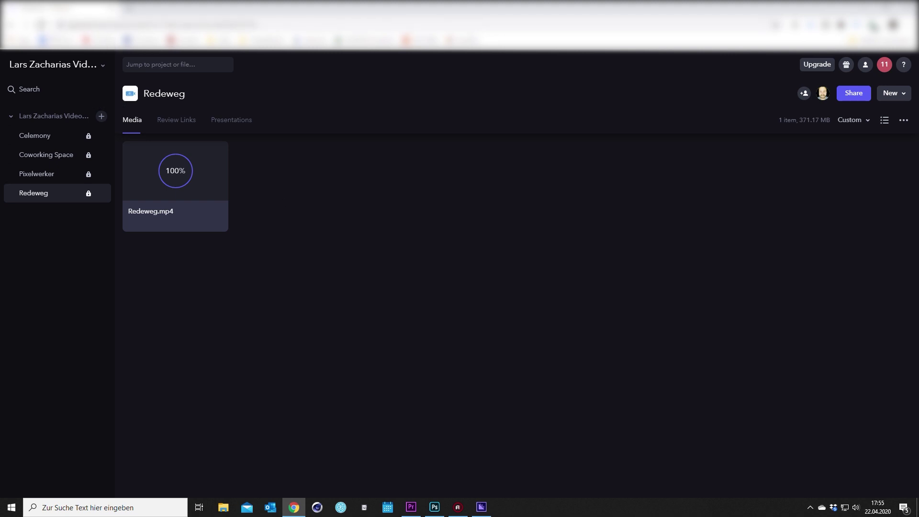
- Open Redeweg.mp4 in the web player and mark the 00:59 comment complete
double_click(154, 214)
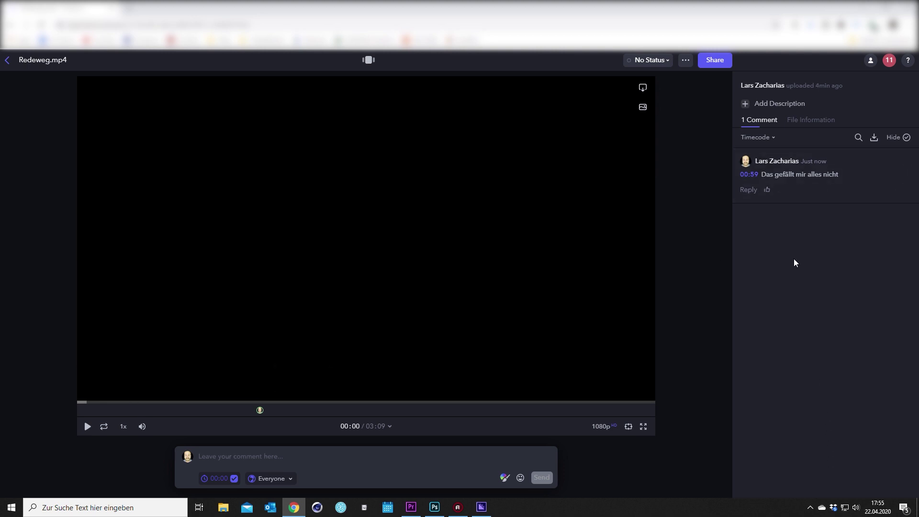
click(804, 178)
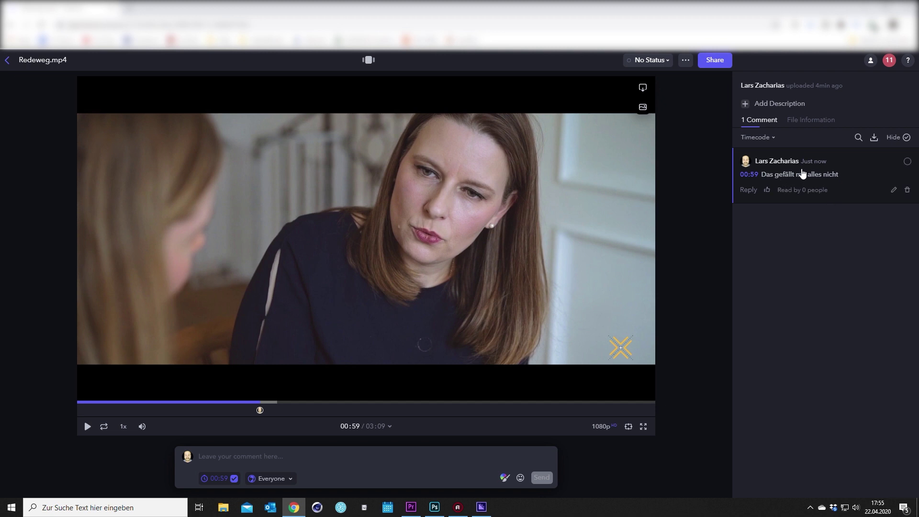
mouse_move(907, 162)
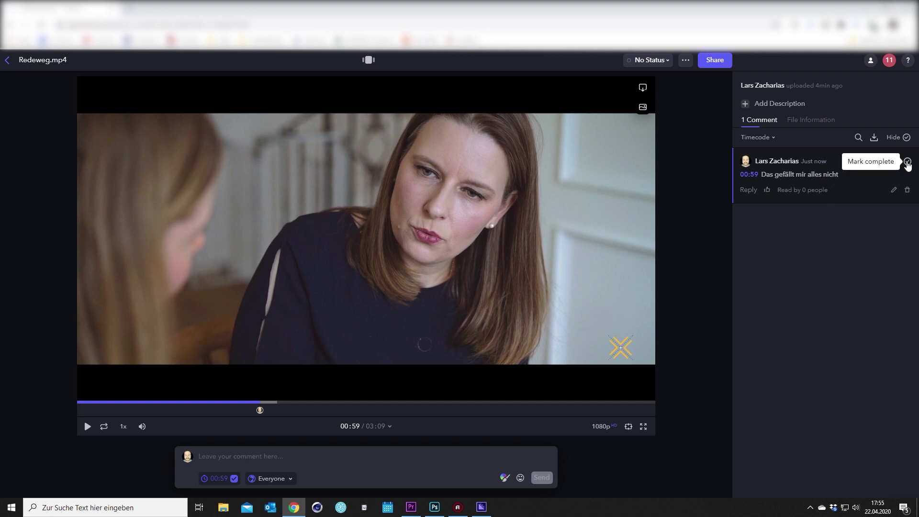
click(907, 162)
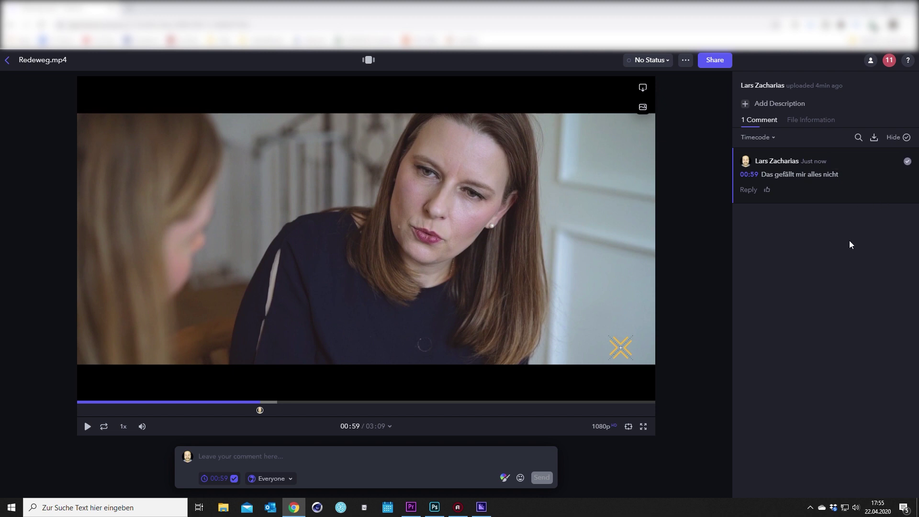
click(752, 192)
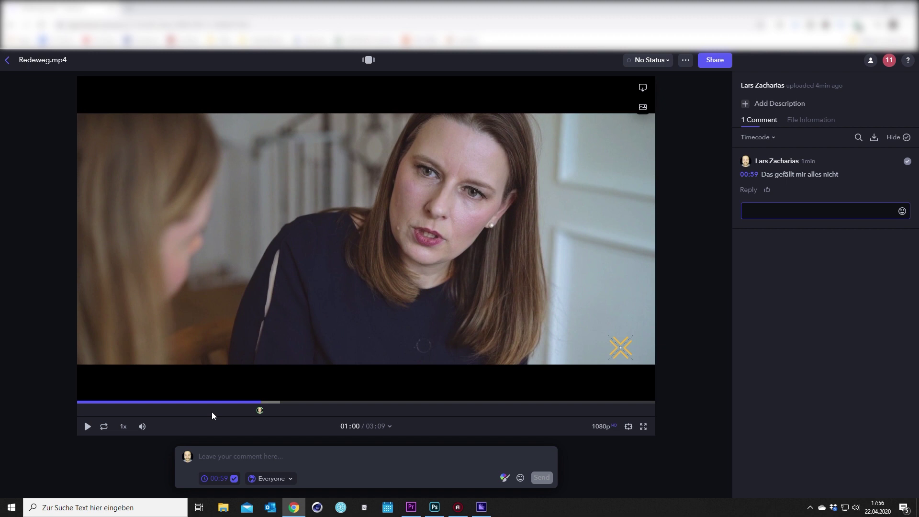
- Try J/L playback speeds and reverse play, then return to the Redeweg media page
key(l)
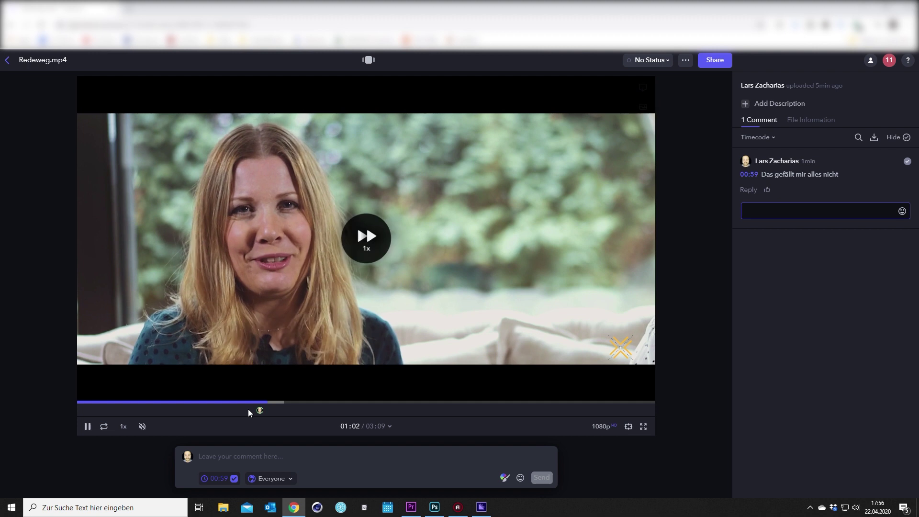
key(l)
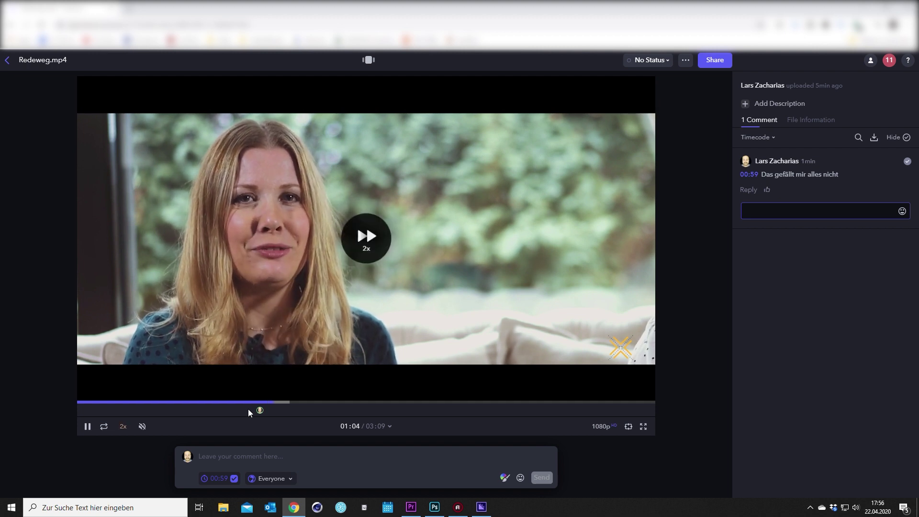
key(j)
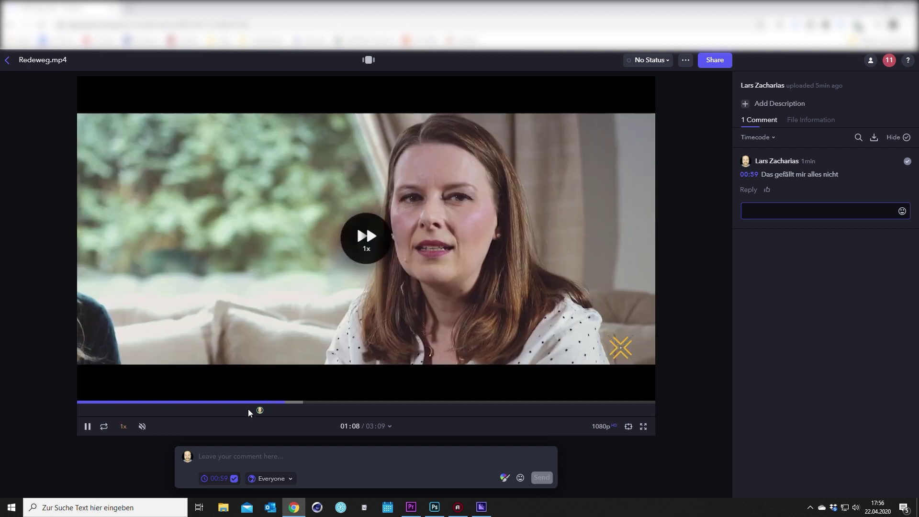
key(j)
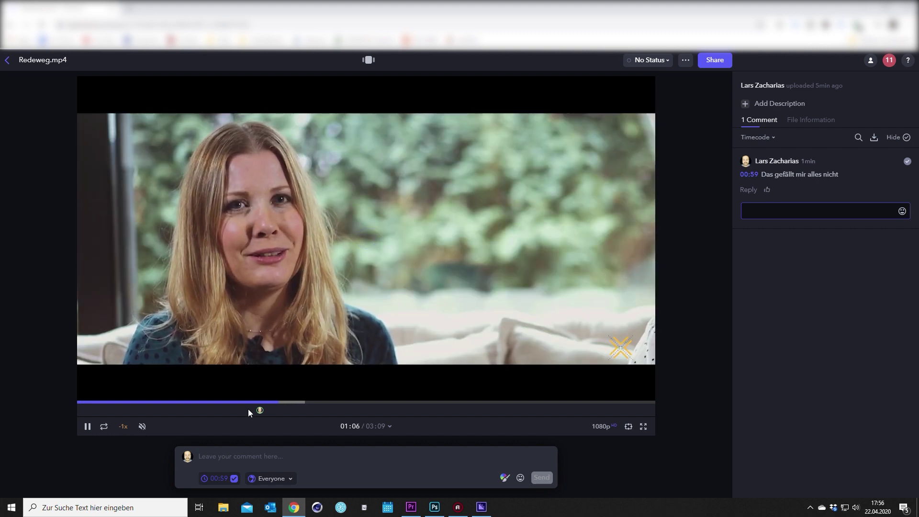
key(Escape)
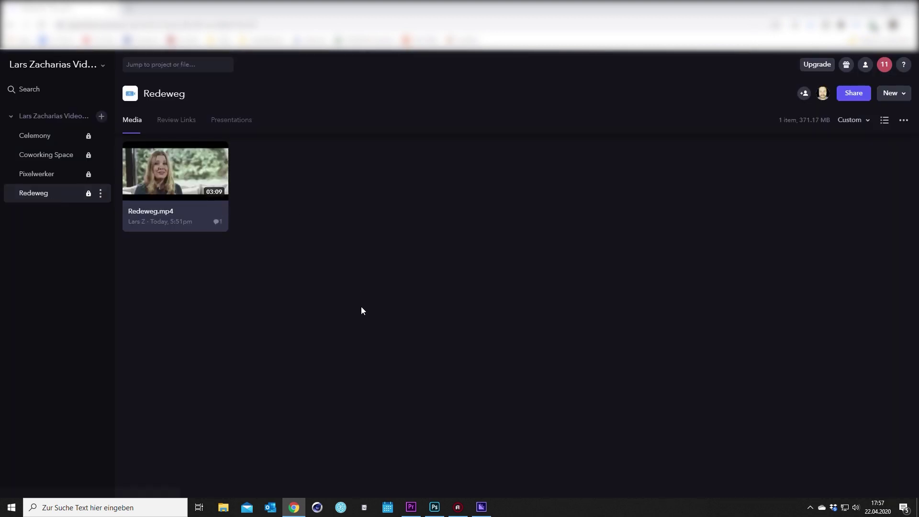
mouse_move(175, 186)
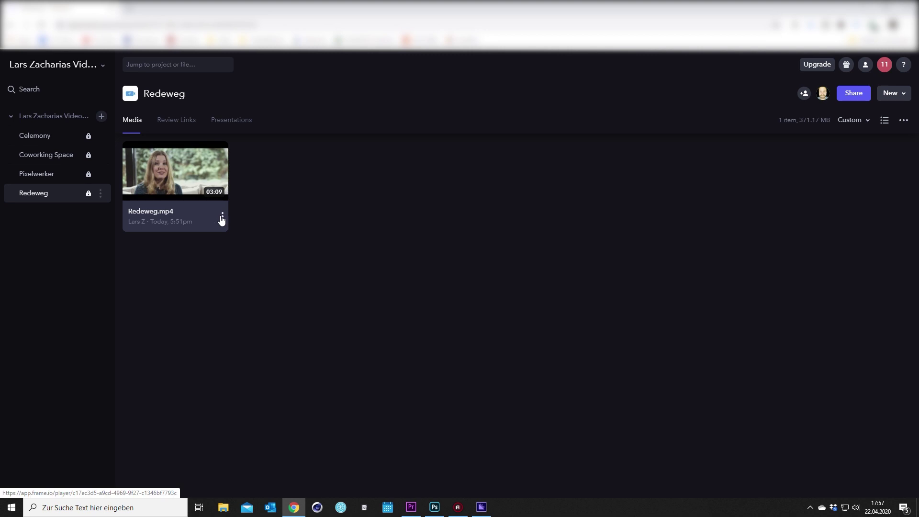
- Create a review link for Redeweg.mp4 with link expiration enabled and copy it
click(222, 218)
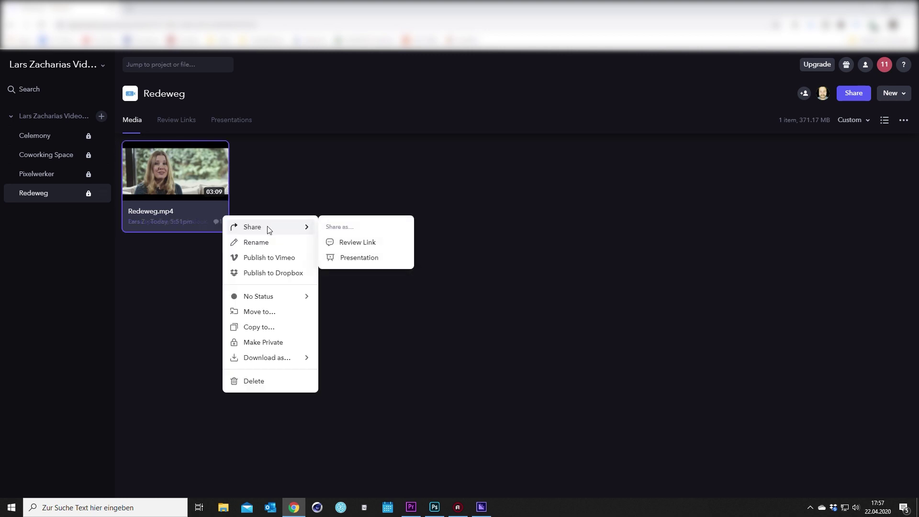
click(364, 243)
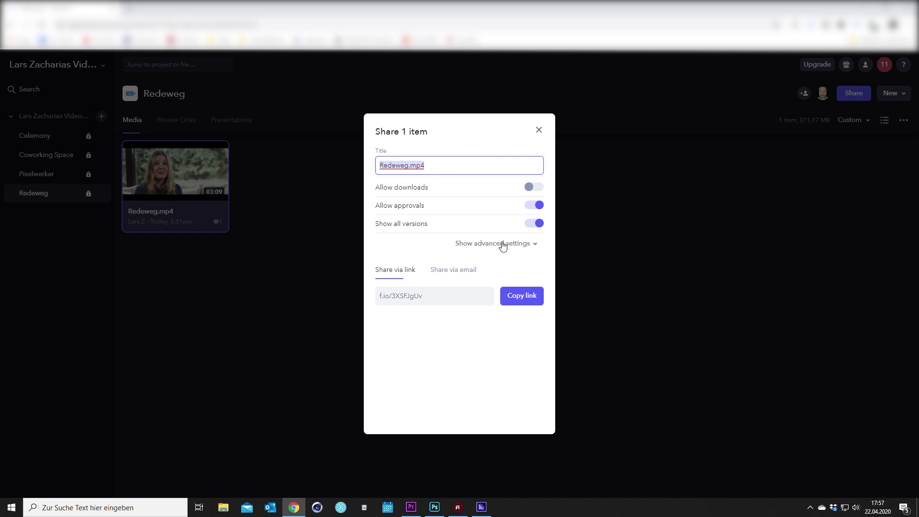
click(457, 271)
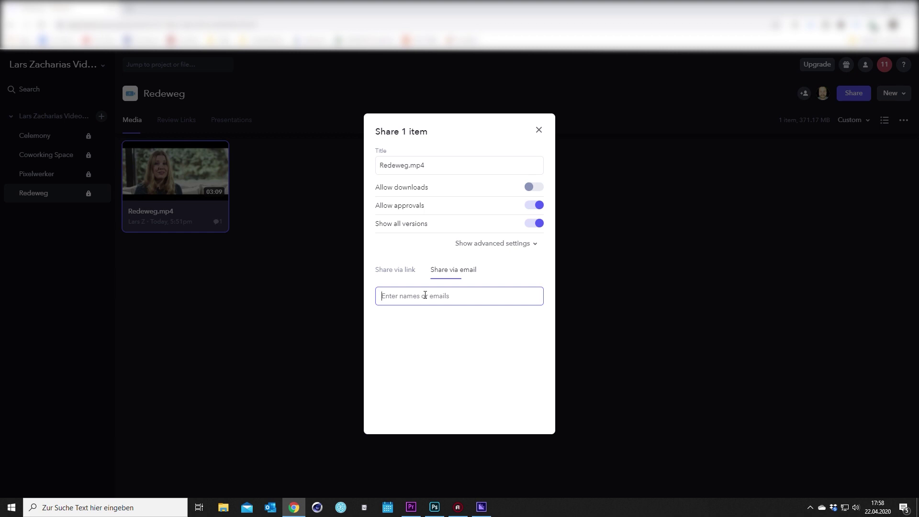
click(498, 243)
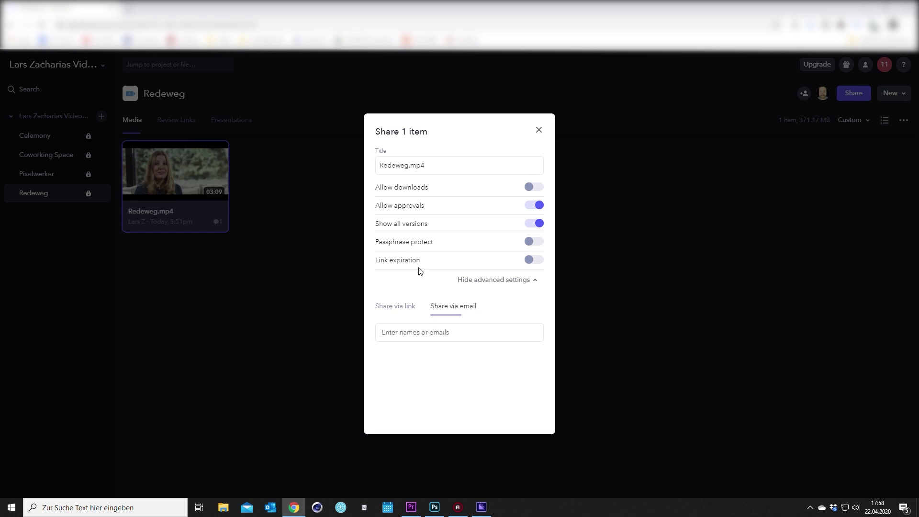
click(528, 261)
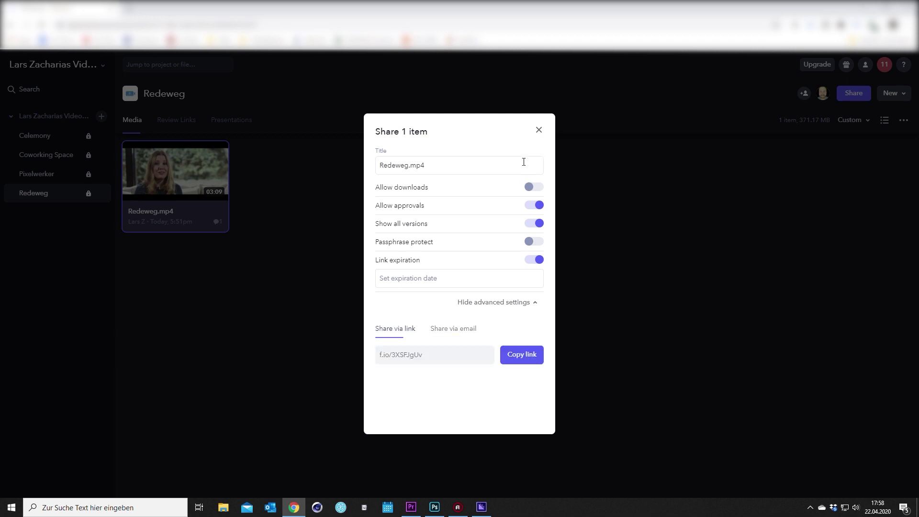
click(521, 354)
click(539, 131)
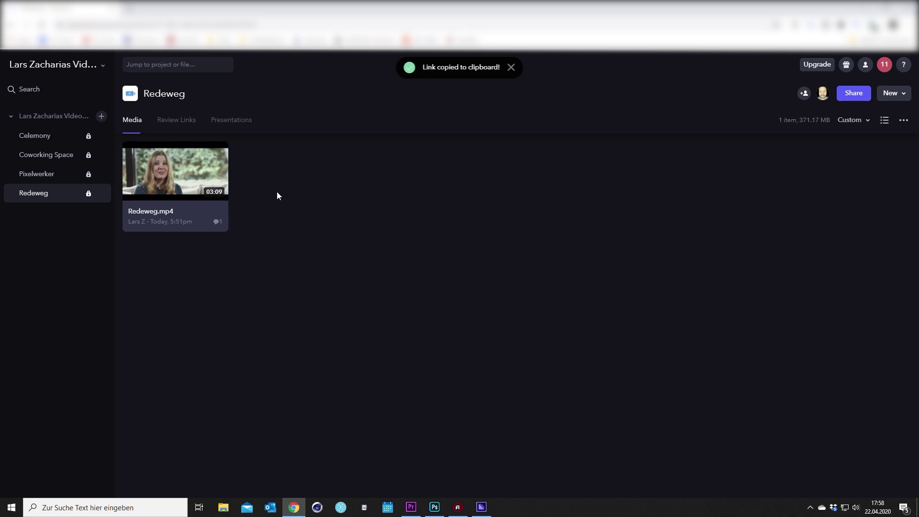
- Turn off downloads in the Redeweg.mp4 review link's share settings
click(176, 122)
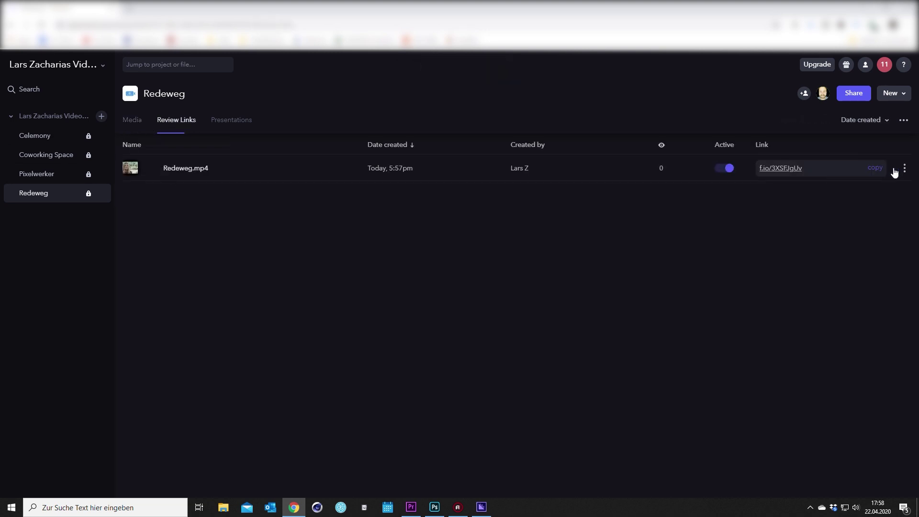
click(905, 169)
click(843, 192)
click(531, 188)
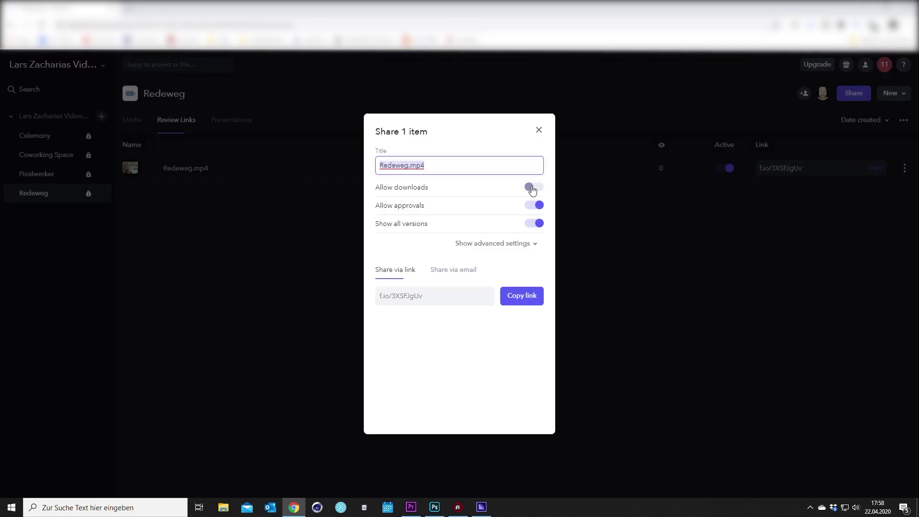
click(540, 130)
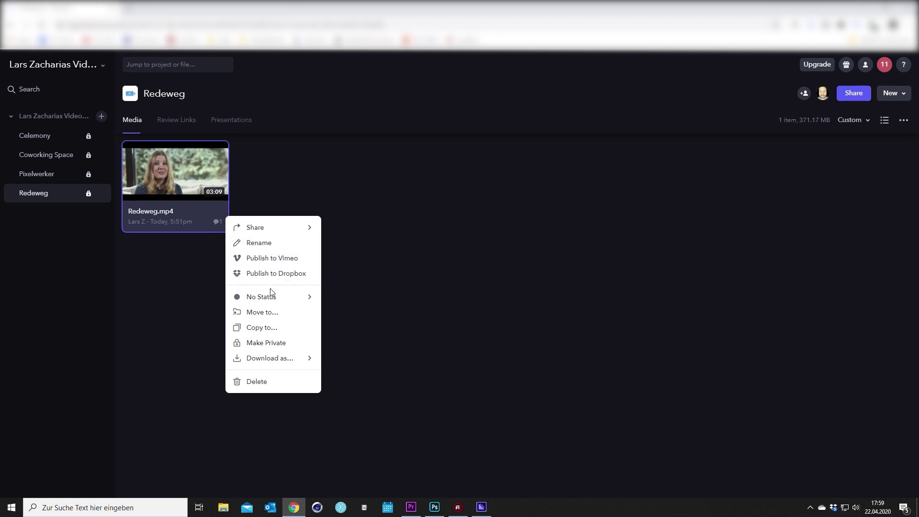
mouse_move(261, 297)
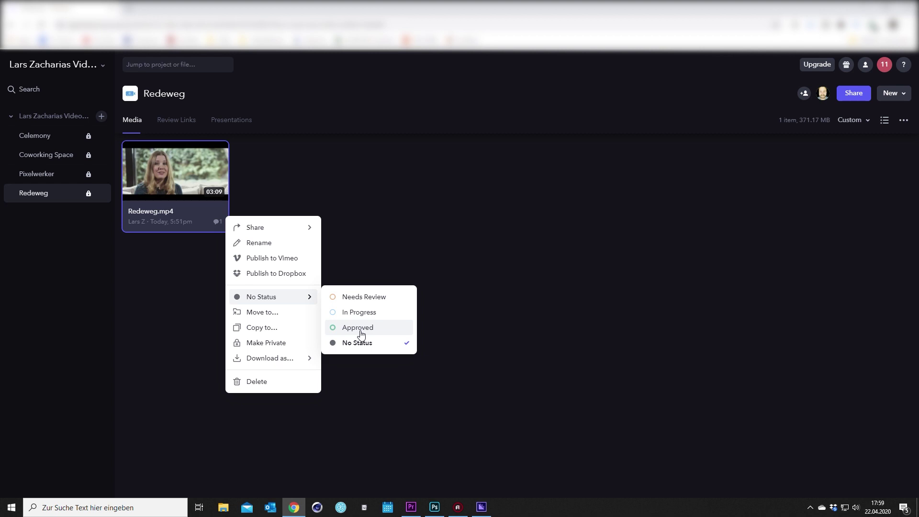
- Give the Redeweg.mp4 card the Needs Review status, then bring up its actions again
click(359, 303)
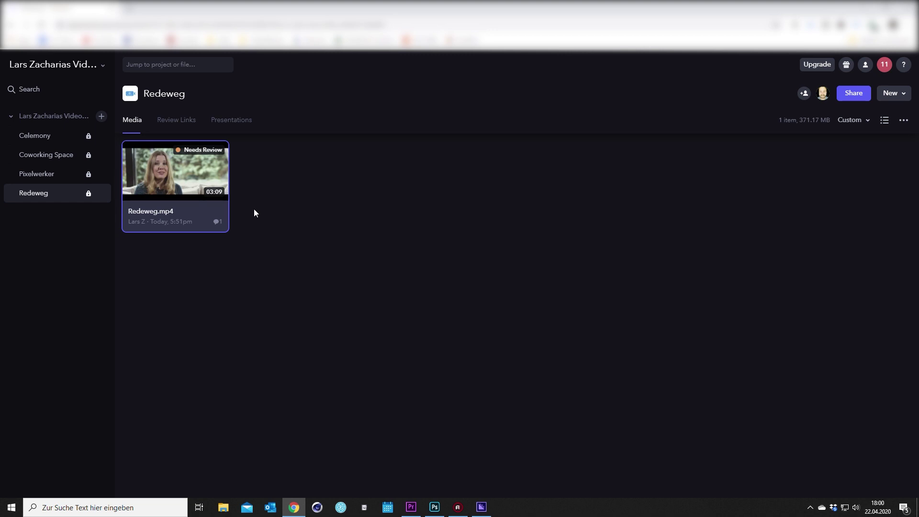
right_click(224, 220)
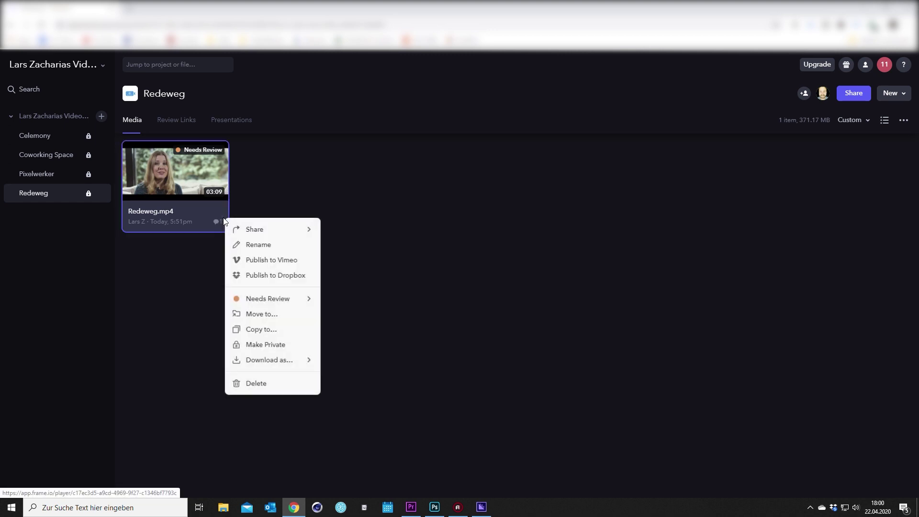
mouse_move(273, 229)
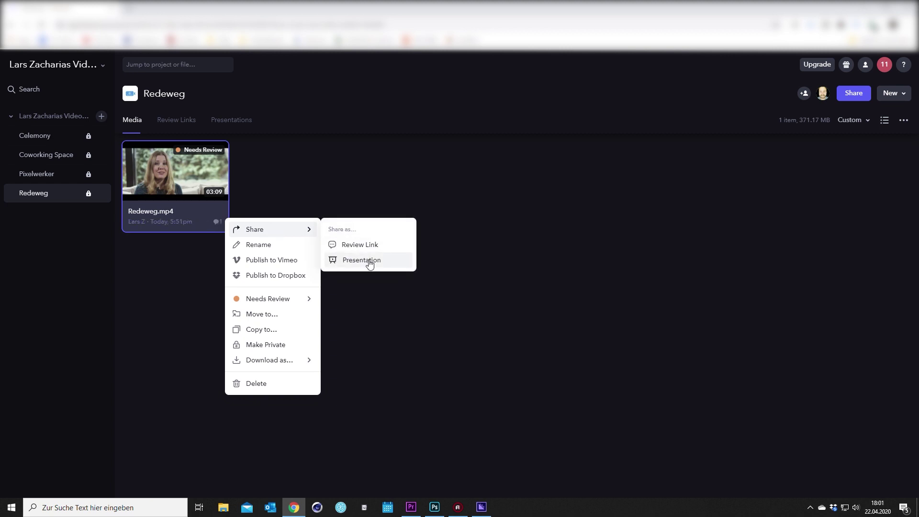
- Create a presentation link for Redeweg.mp4, previewing Reel and settling on the Blog layout
click(370, 261)
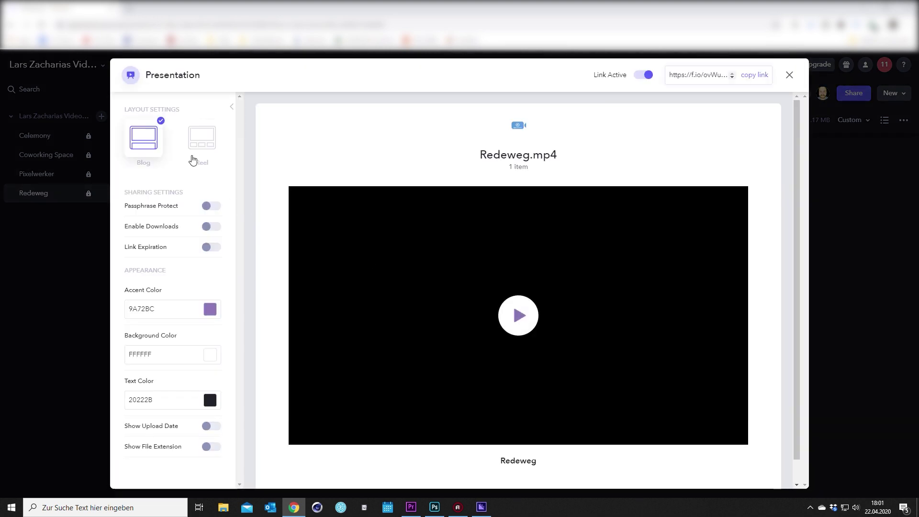
click(199, 145)
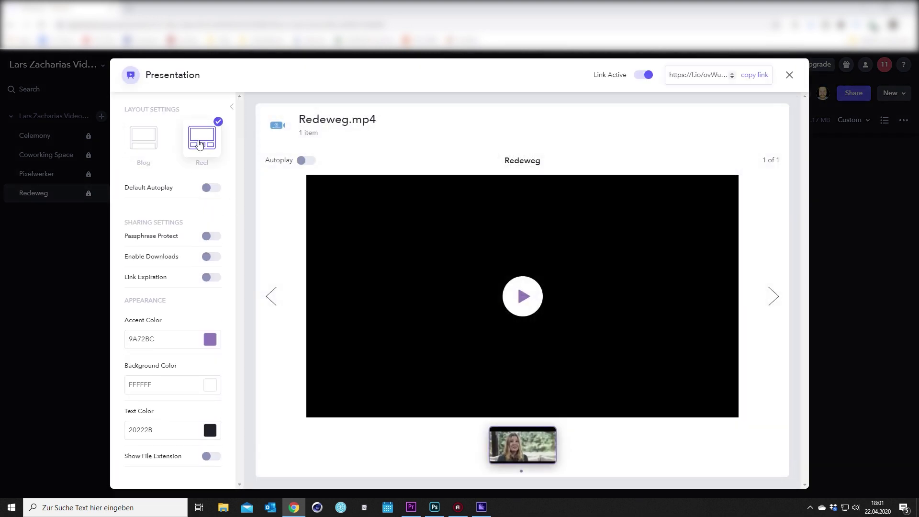
click(157, 141)
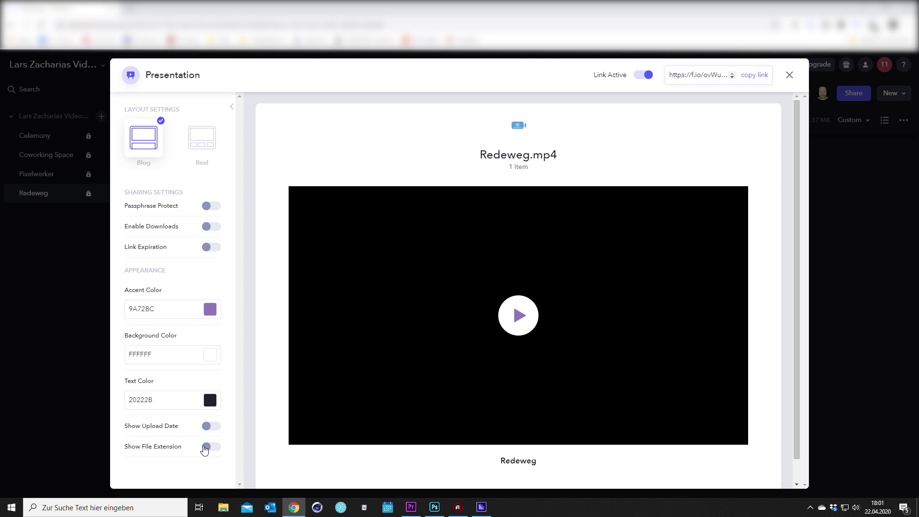
key(Escape)
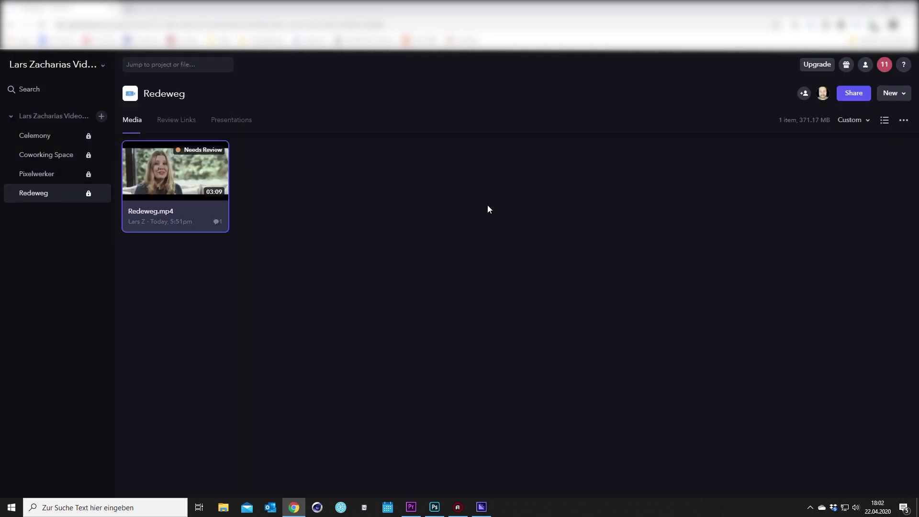
click(884, 65)
scroll(858, 211, down, 3)
scroll(858, 211, down, 3)
scroll(858, 212, down, 3)
scroll(858, 212, down, 2)
scroll(858, 211, down, 2)
scroll(858, 211, down, 2)
scroll(858, 212, down, 2)
scroll(858, 211, up, 2)
scroll(858, 211, up, 2)
scroll(858, 212, up, 2)
scroll(858, 211, up, 2)
scroll(858, 212, up, 1)
scroll(850, 212, up, 1)
scroll(843, 214, up, 1)
scroll(843, 213, down, 2)
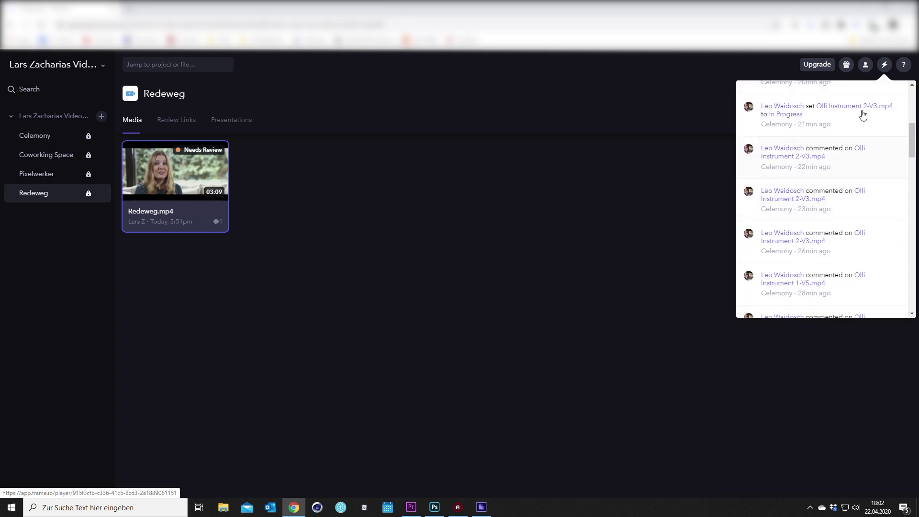
click(884, 65)
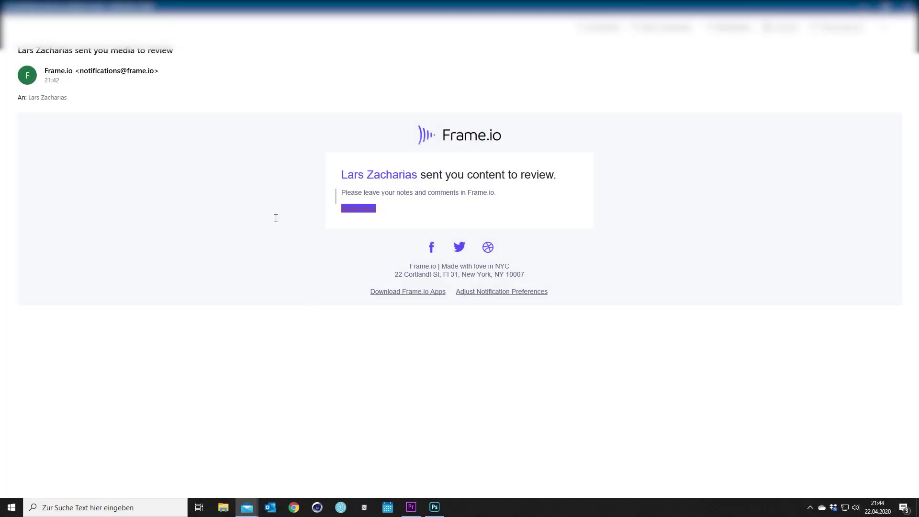
- Open the review link from the Frame.io invitation email and start playing Redeweg.mp4
click(361, 210)
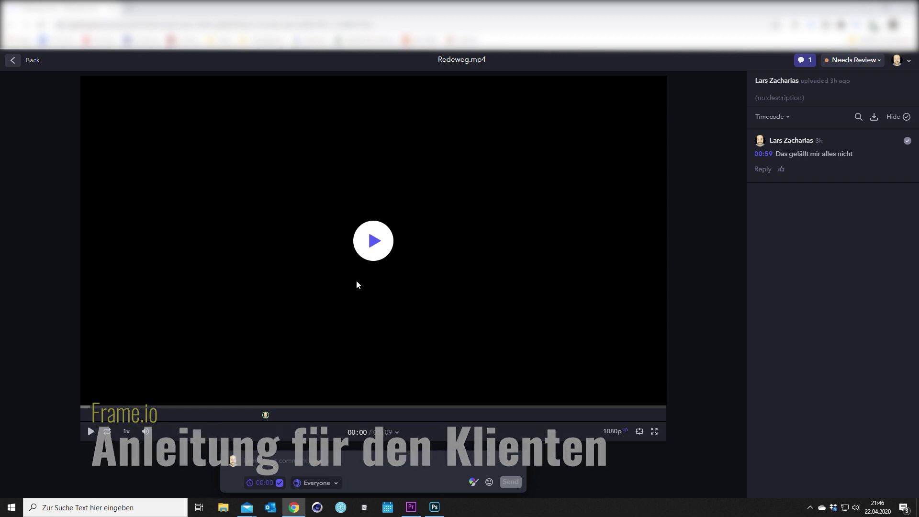
click(376, 241)
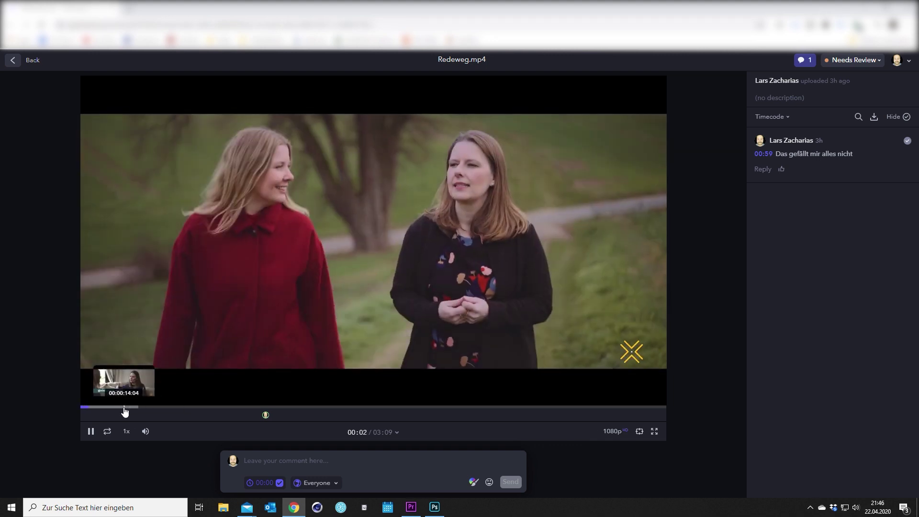
- At 00:20 on the timeline, post the comment 'Kommentar 1'
click(127, 408)
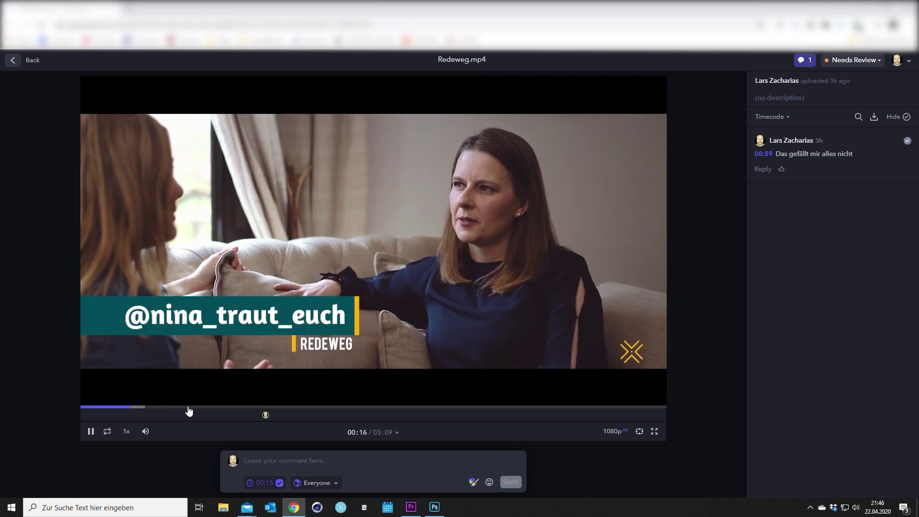
click(143, 411)
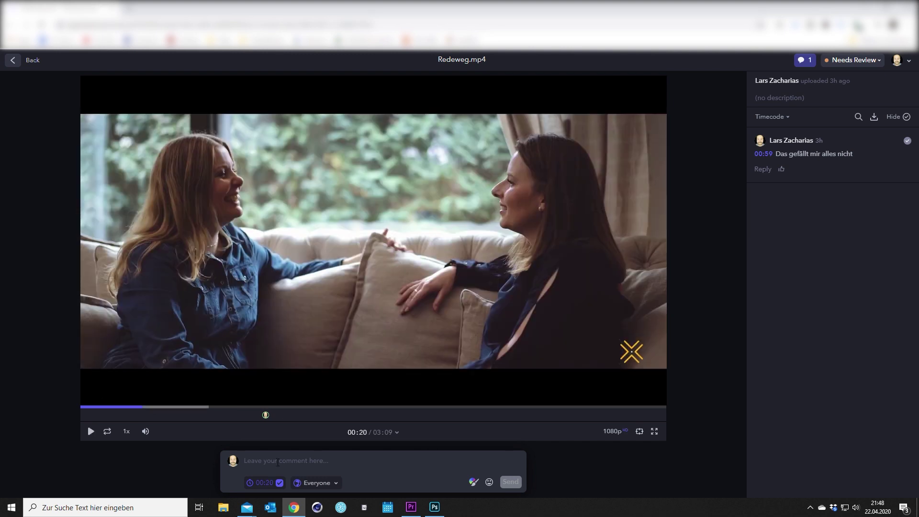
click(278, 463)
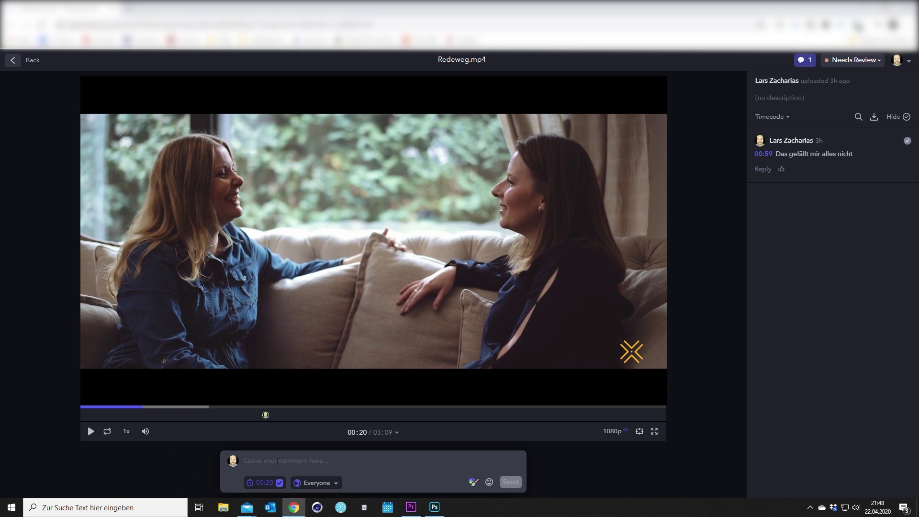
text(Kommentar 1)
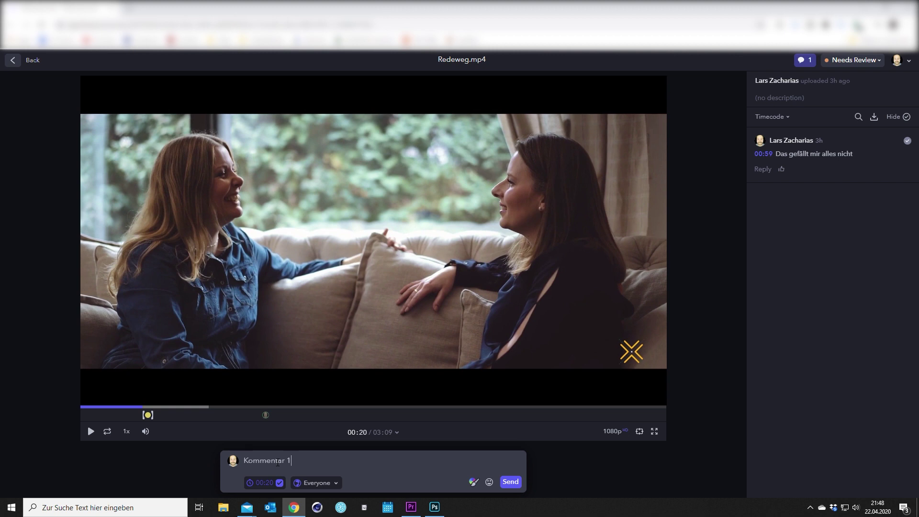
key(Return)
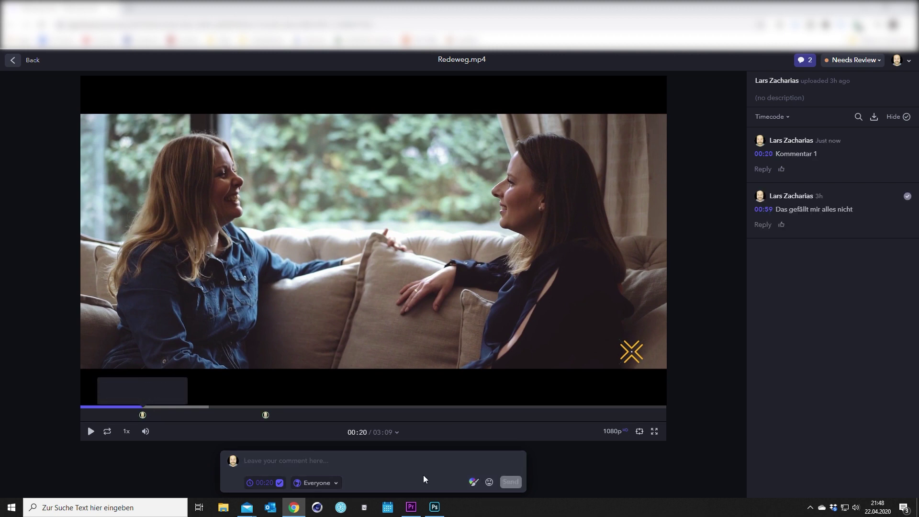
- At 00:38, try freehand strokes in blue, green, orange and red, then undo them all
mouse_move(266, 415)
click(198, 407)
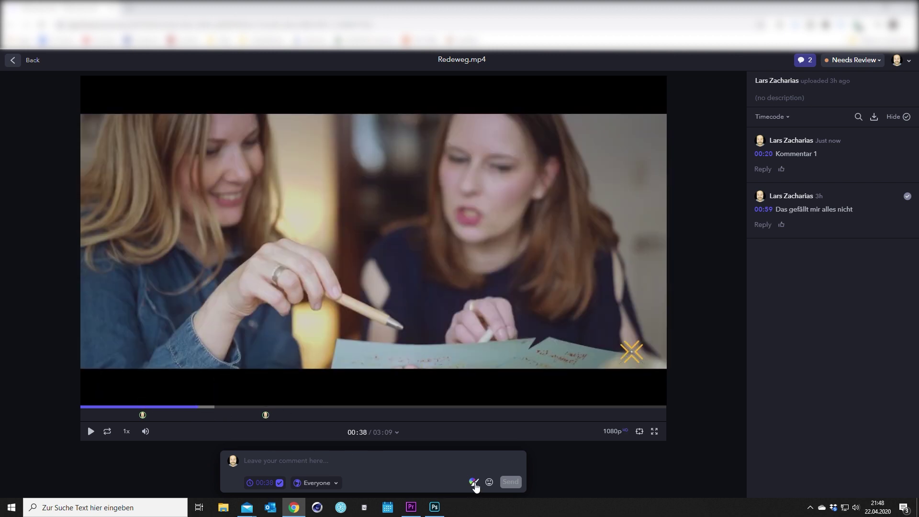
click(474, 483)
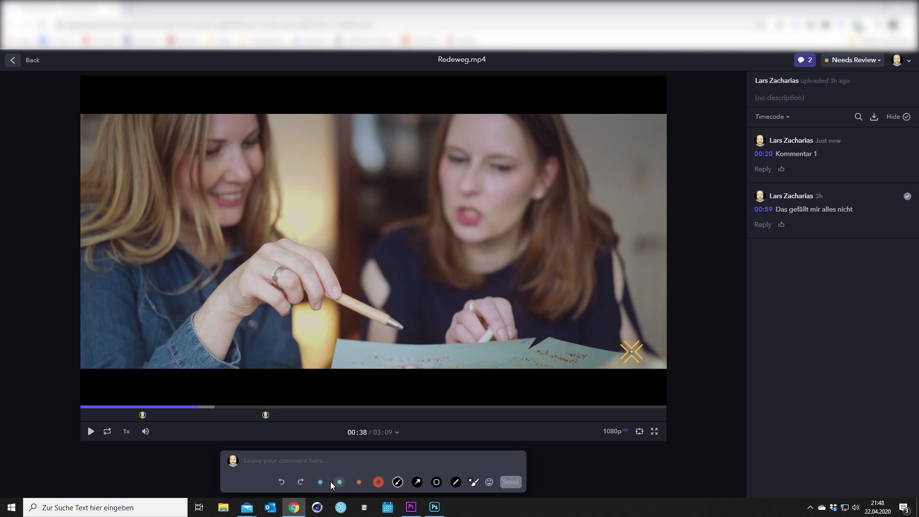
click(320, 482)
mouse_move(248, 238)
mouse_down()
mouse_move(353, 226)
mouse_move(484, 248)
mouse_move(469, 267)
mouse_up()
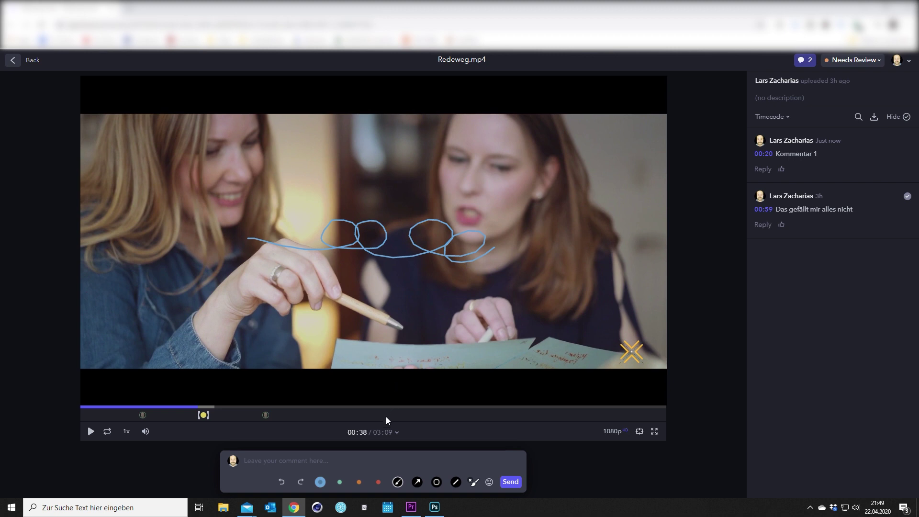
click(339, 481)
drag(352, 189, 419, 197)
click(359, 482)
mouse_move(339, 164)
mouse_down()
mouse_move(407, 161)
mouse_move(396, 171)
mouse_up()
click(379, 481)
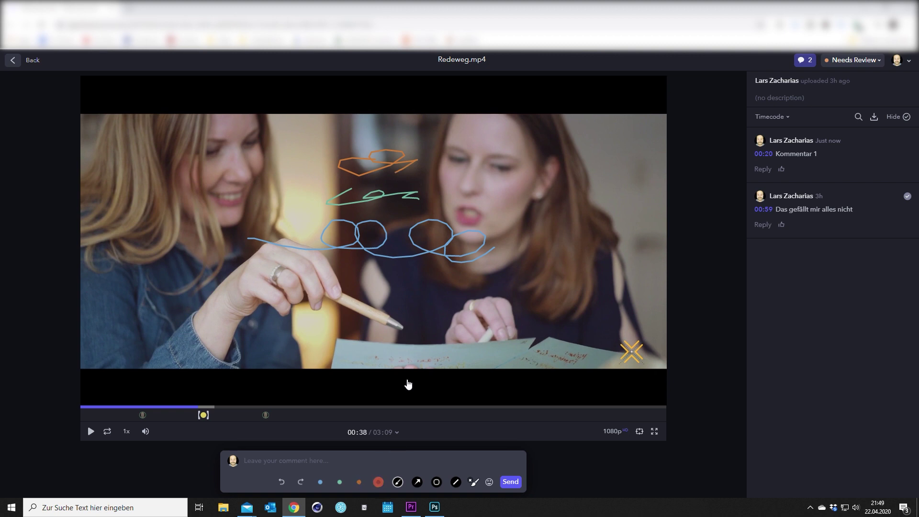
mouse_move(339, 140)
mouse_down()
mouse_move(420, 131)
mouse_move(433, 141)
mouse_up()
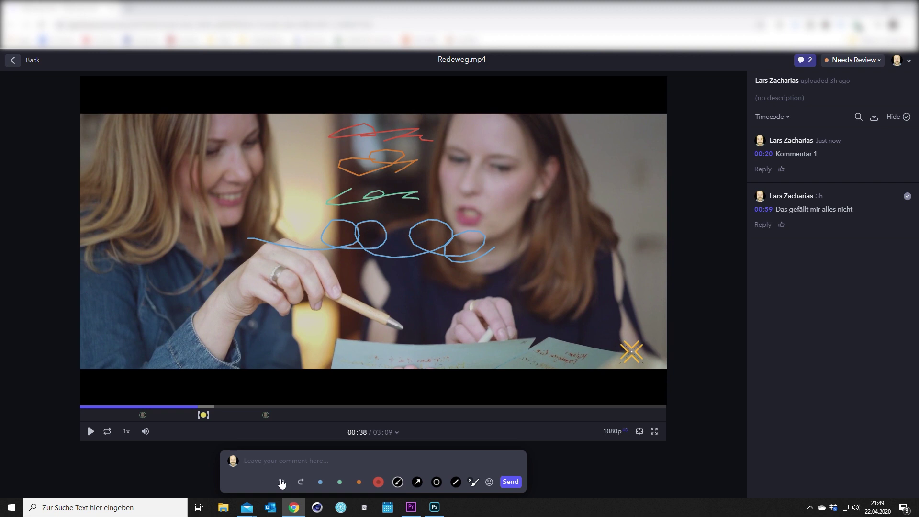
click(281, 483)
click(280, 483)
click(280, 483)
click(282, 483)
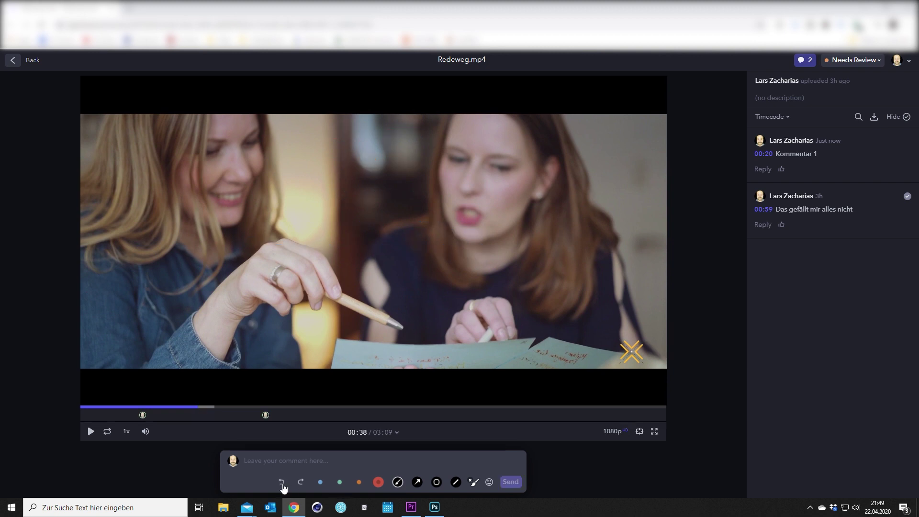
- Draw a red arrow at the pencil and red, orange and green boxes around hand, chin, eye and background
click(417, 482)
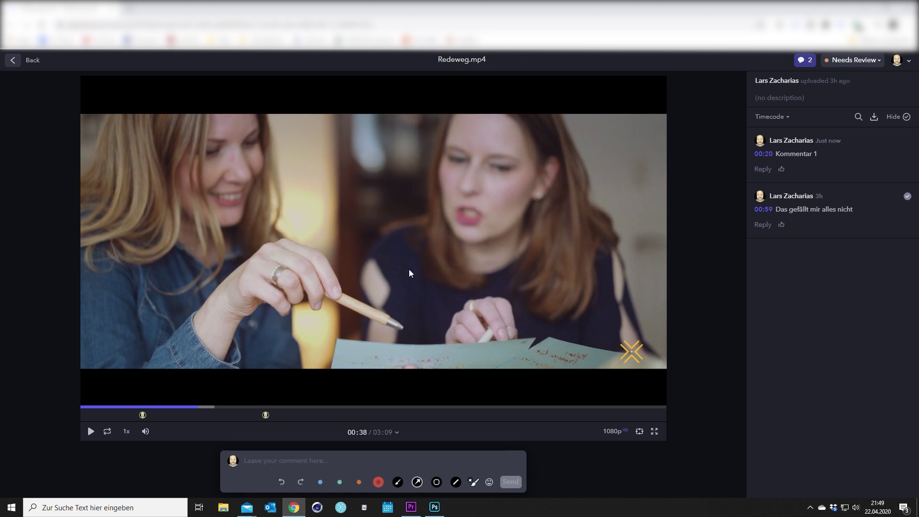
drag(396, 171, 373, 294)
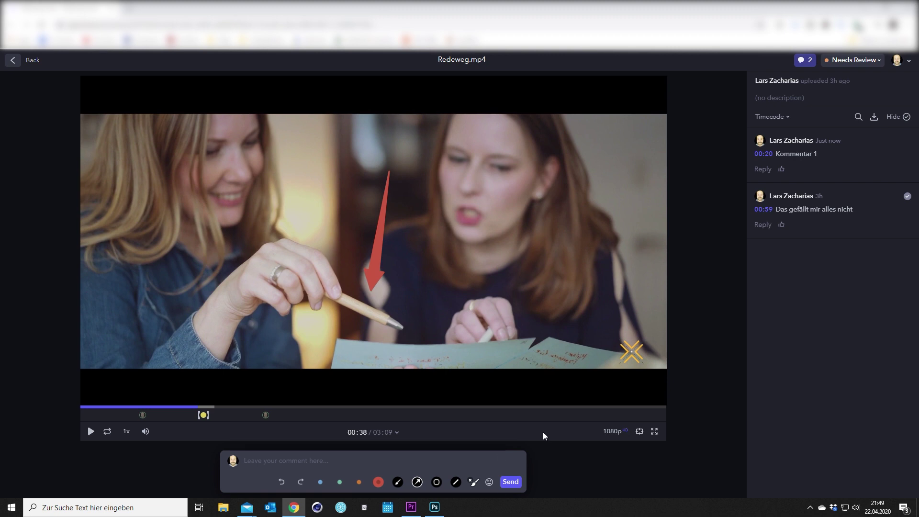
click(437, 483)
drag(181, 226, 329, 324)
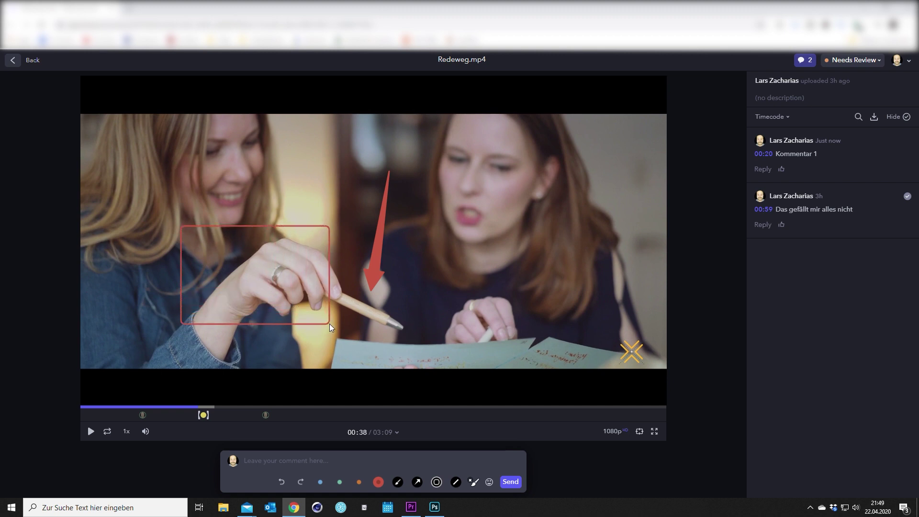
click(359, 482)
drag(430, 221, 510, 301)
drag(478, 134, 508, 164)
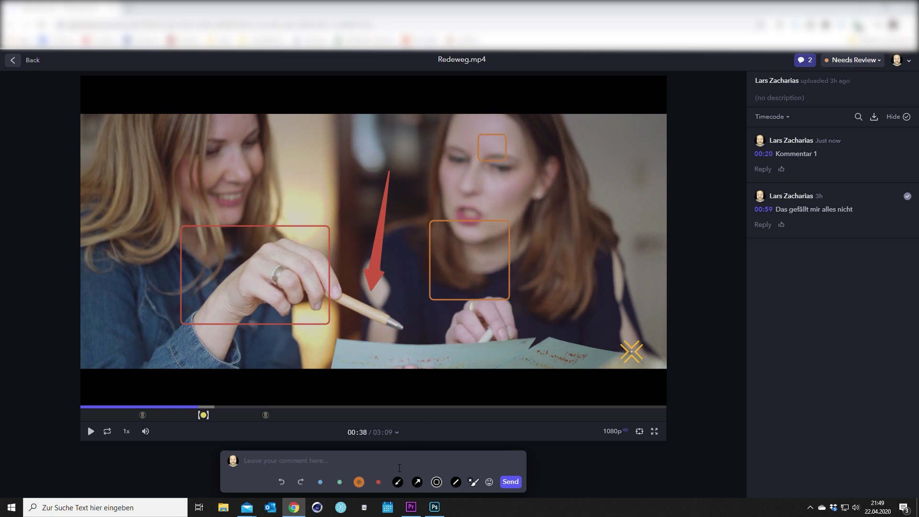
click(340, 482)
drag(317, 163, 360, 207)
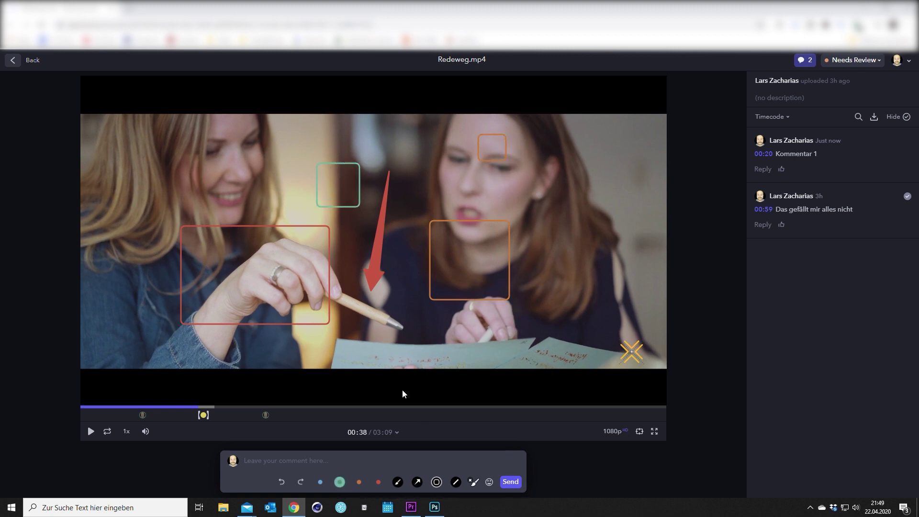
- Add two green straight lines across and beside the woman, then leave drawing mode
click(456, 484)
drag(411, 169, 592, 218)
drag(571, 178, 559, 323)
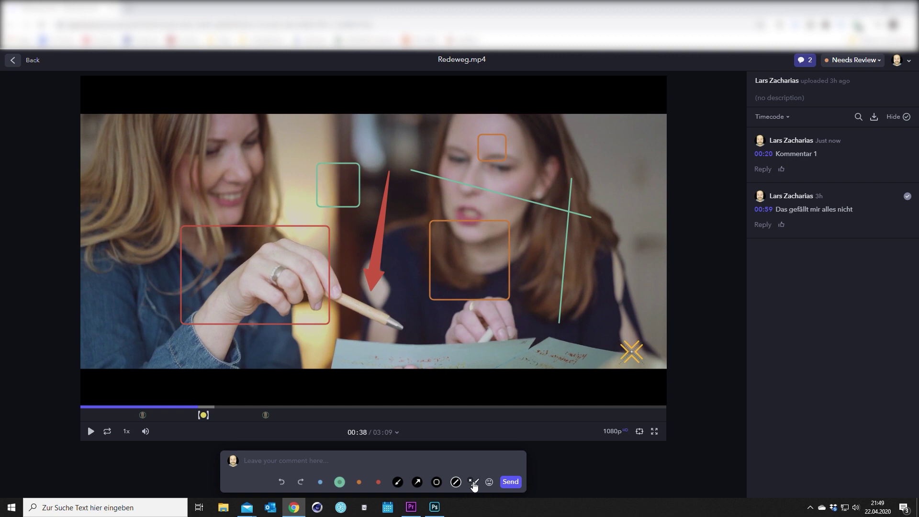
click(473, 483)
click(489, 482)
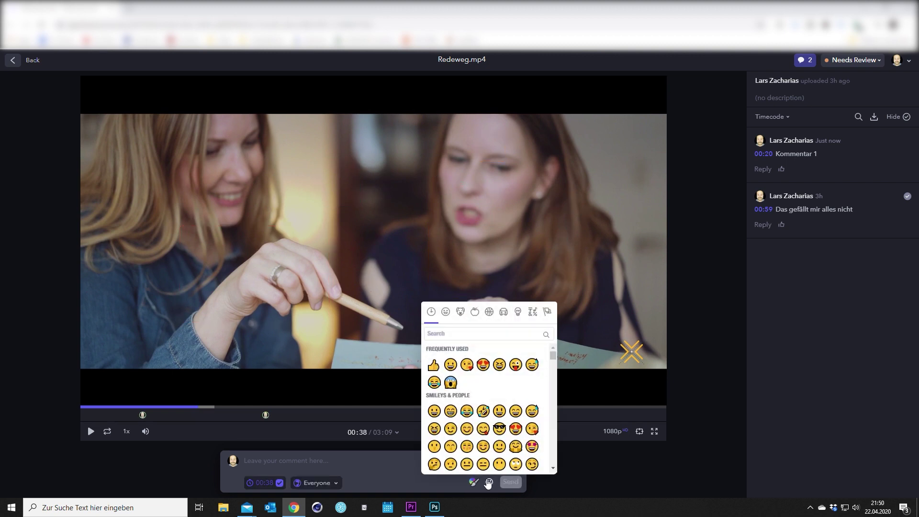
- Post a 00:38 comment with a grinning emoji and the frame drawing, then show it on the video
click(449, 367)
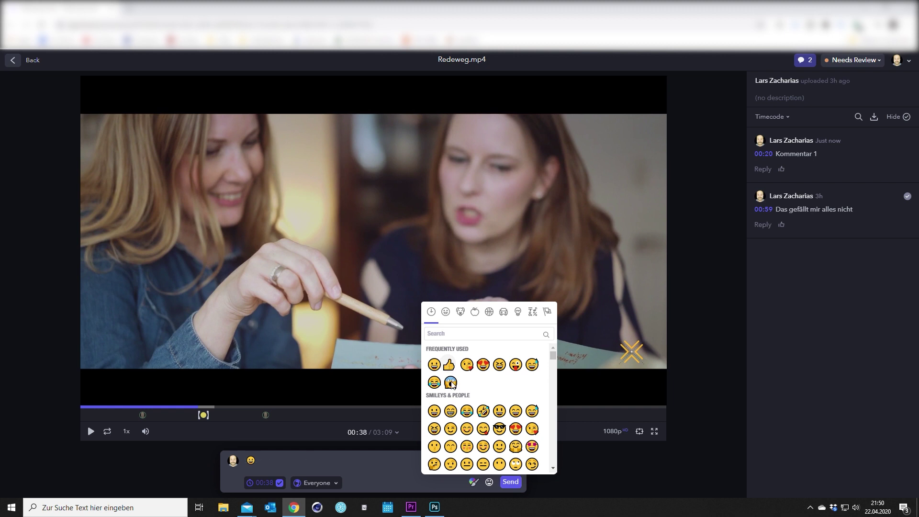
scroll(474, 437, down, 2)
scroll(483, 447, down, 5)
scroll(482, 447, down, 3)
scroll(480, 438, down, 3)
scroll(479, 431, down, 3)
scroll(477, 424, down, 3)
scroll(477, 421, down, 3)
scroll(477, 419, down, 3)
scroll(477, 417, down, 3)
scroll(477, 415, down, 3)
scroll(476, 414, down, 3)
scroll(474, 414, down, 3)
scroll(472, 415, down, 3)
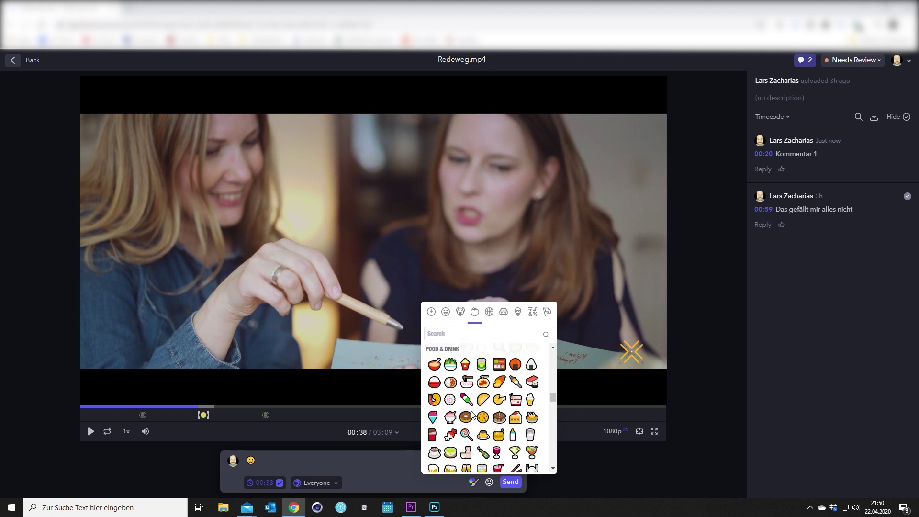
click(490, 483)
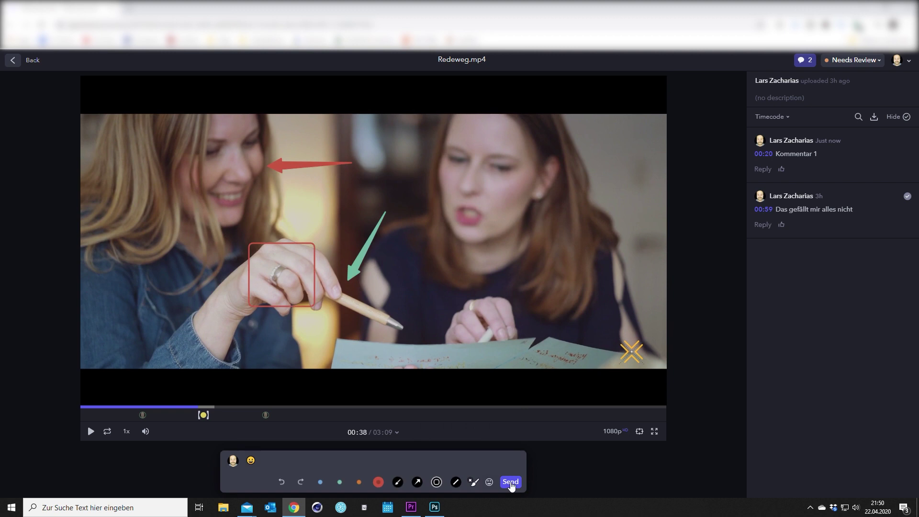
click(510, 483)
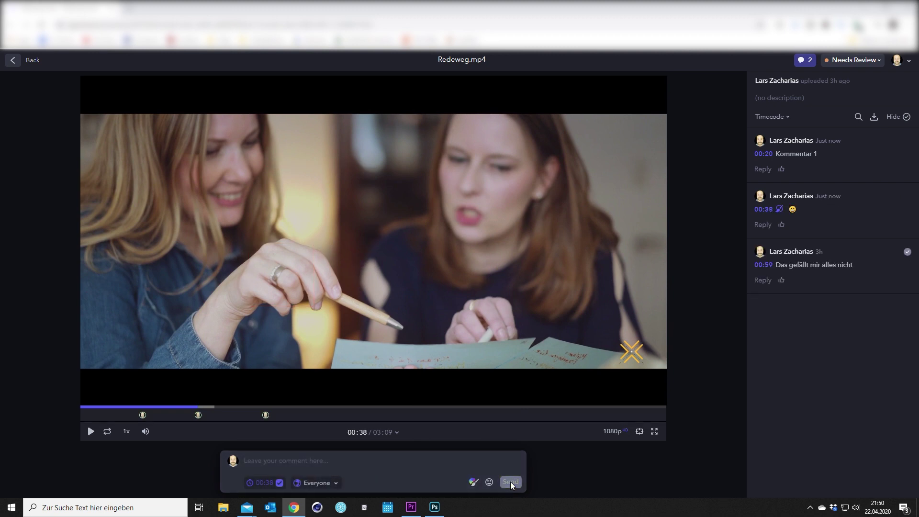
click(198, 415)
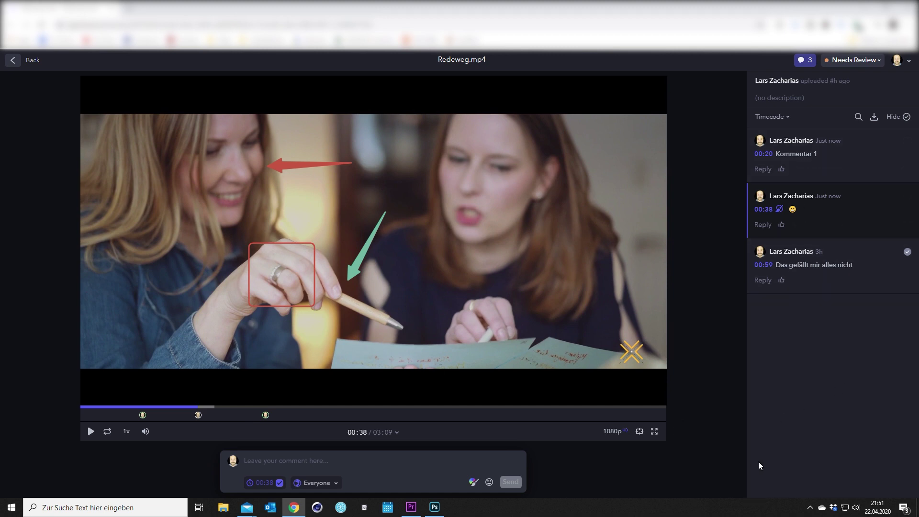
- Check the comment sort options, then bring up the Print and Download options for comments
click(771, 117)
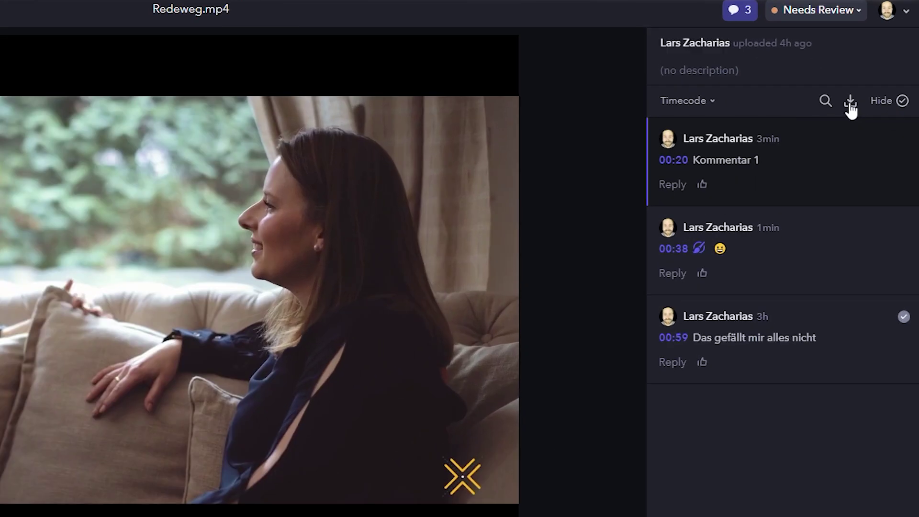
click(874, 117)
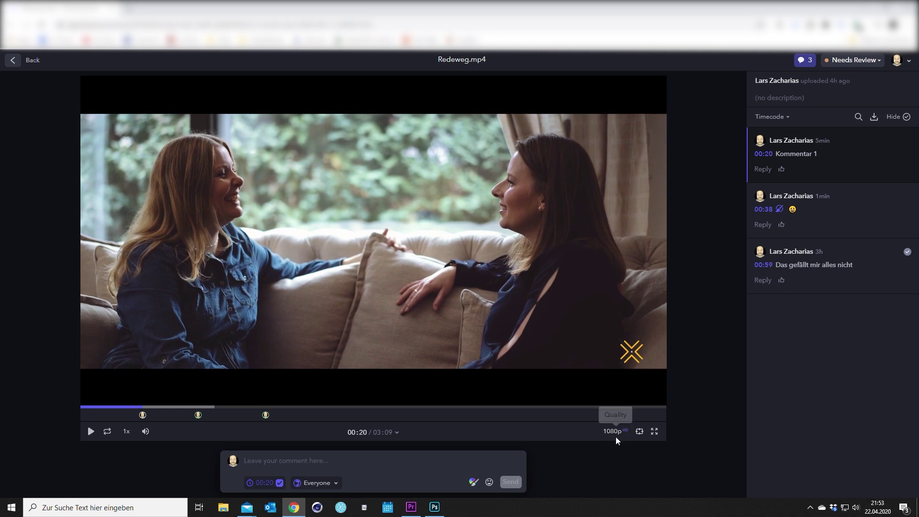
- Try the 1.85, 2.35 and 9:16 aspect-ratio guides over the video
click(640, 431)
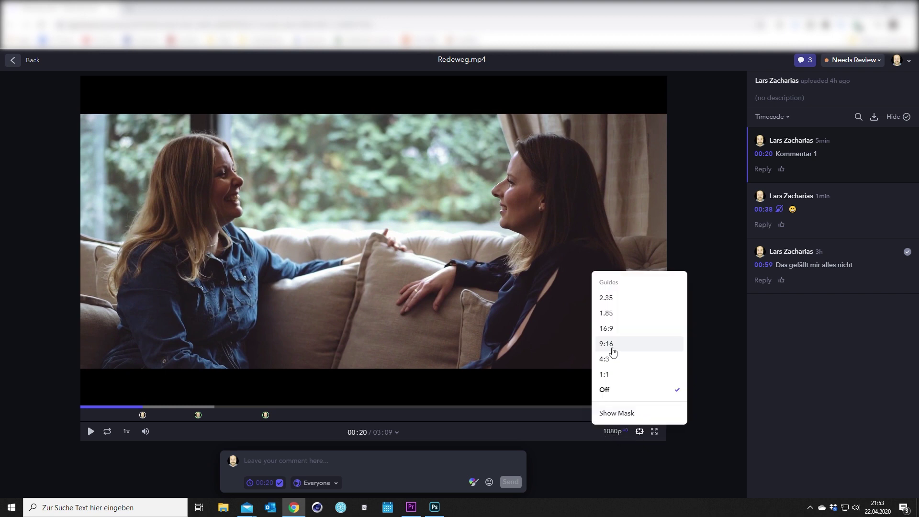
click(610, 313)
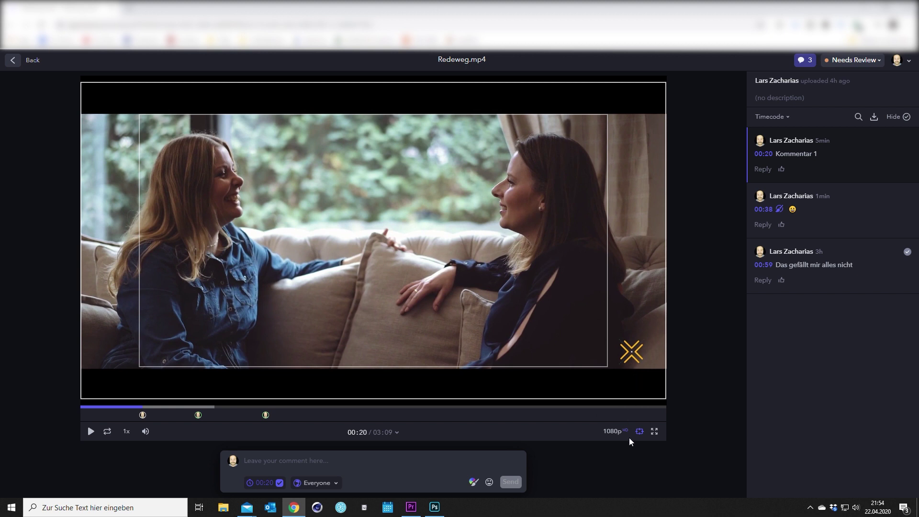
click(640, 432)
click(614, 304)
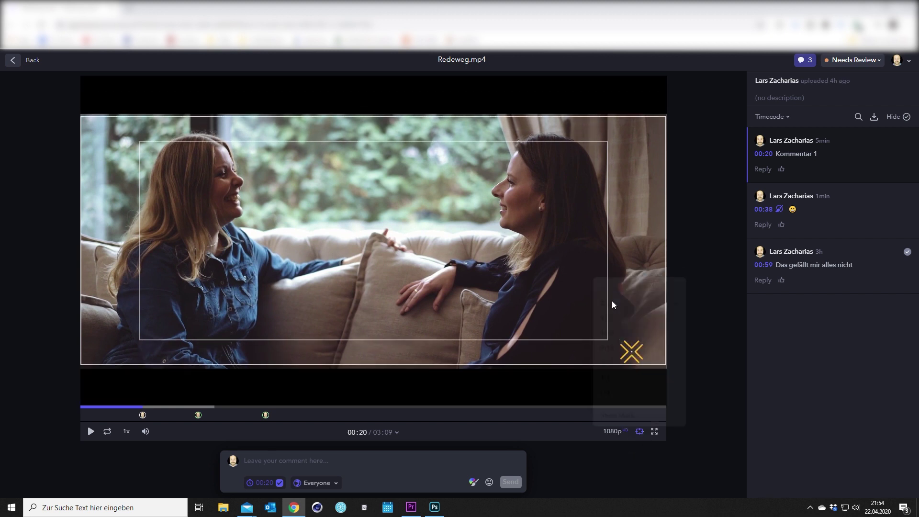
click(640, 431)
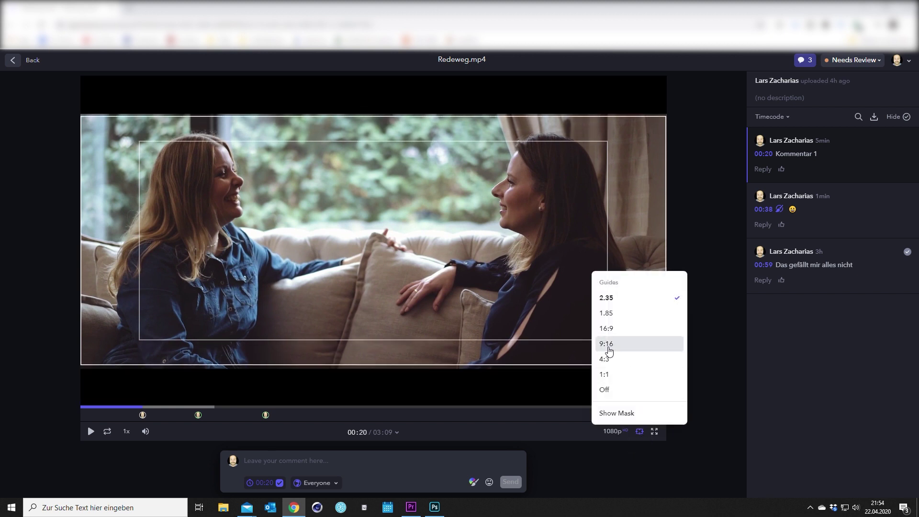
click(609, 345)
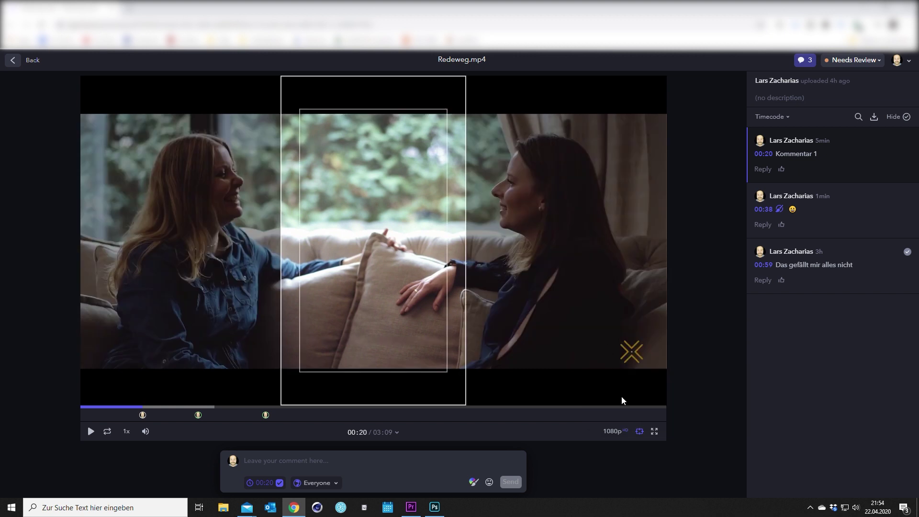
- Switch the time display to timecode, then to frame numbers (504 / 4735)
click(397, 432)
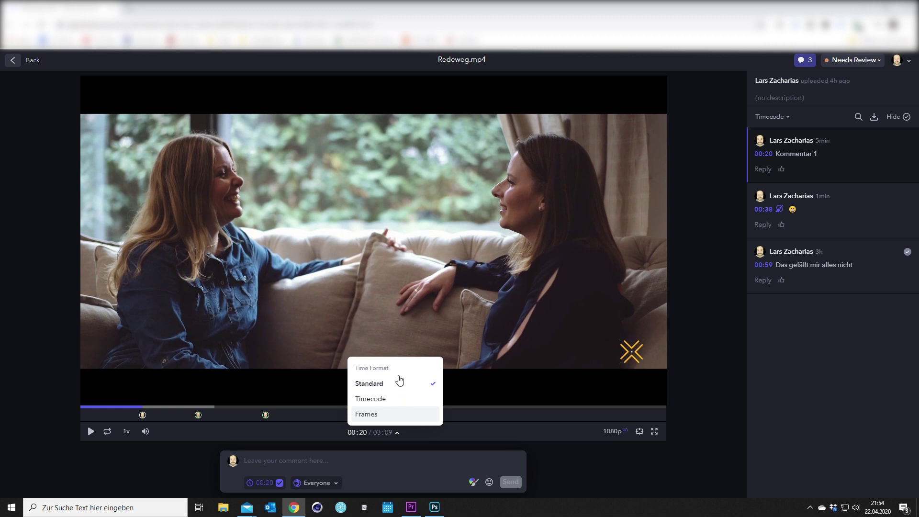
click(373, 399)
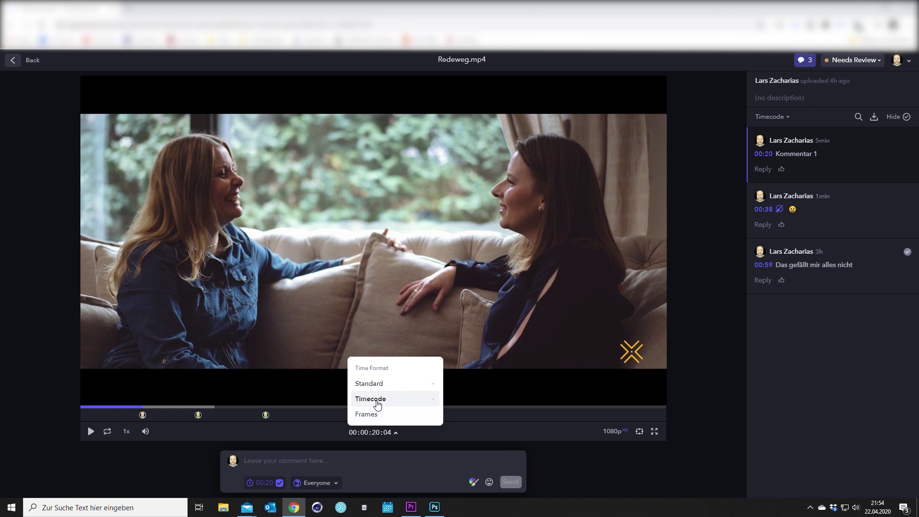
click(393, 435)
click(369, 415)
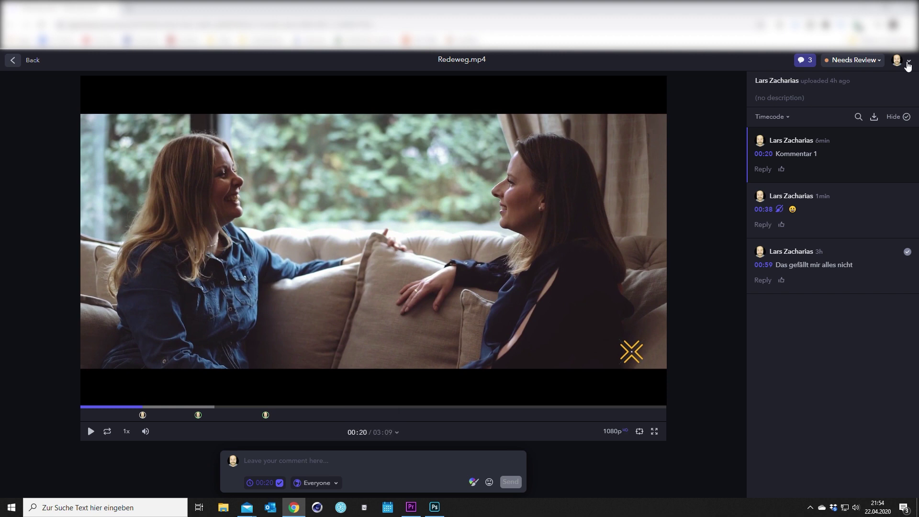
- Change Redeweg.mp4's status from Needs Review to Approved
click(877, 61)
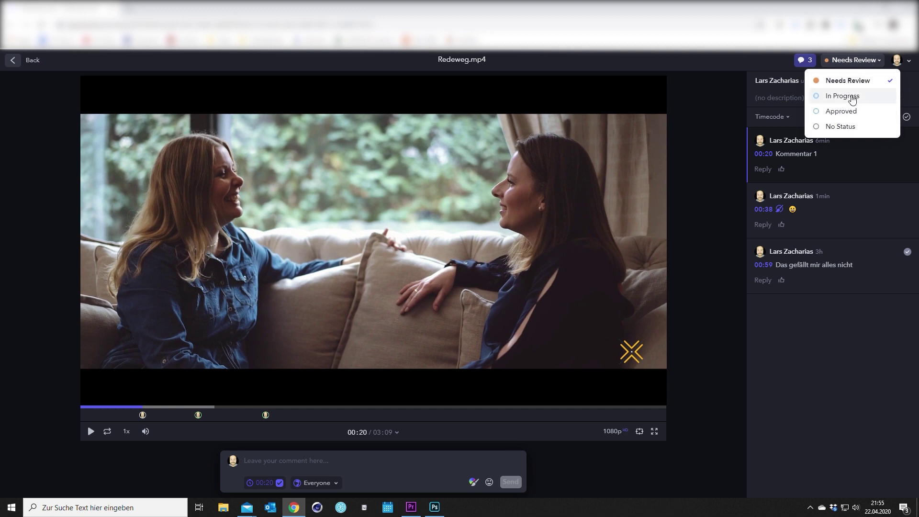
click(852, 112)
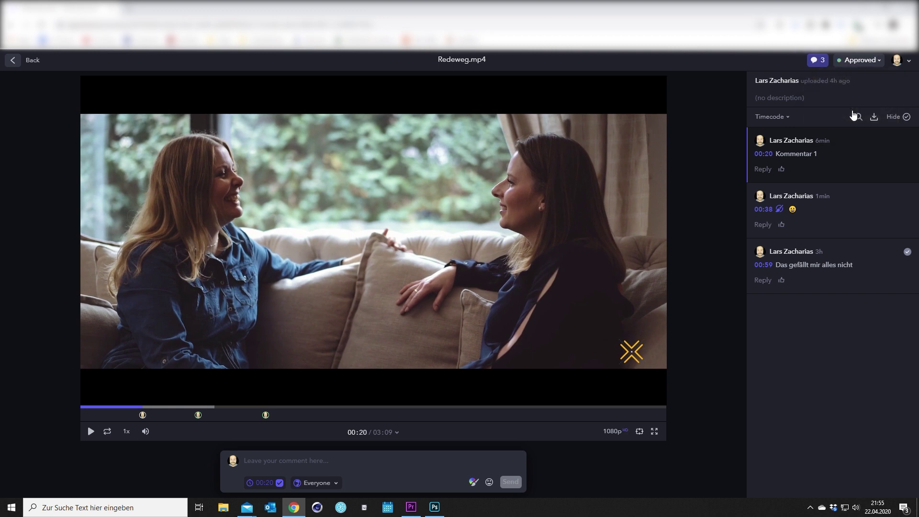